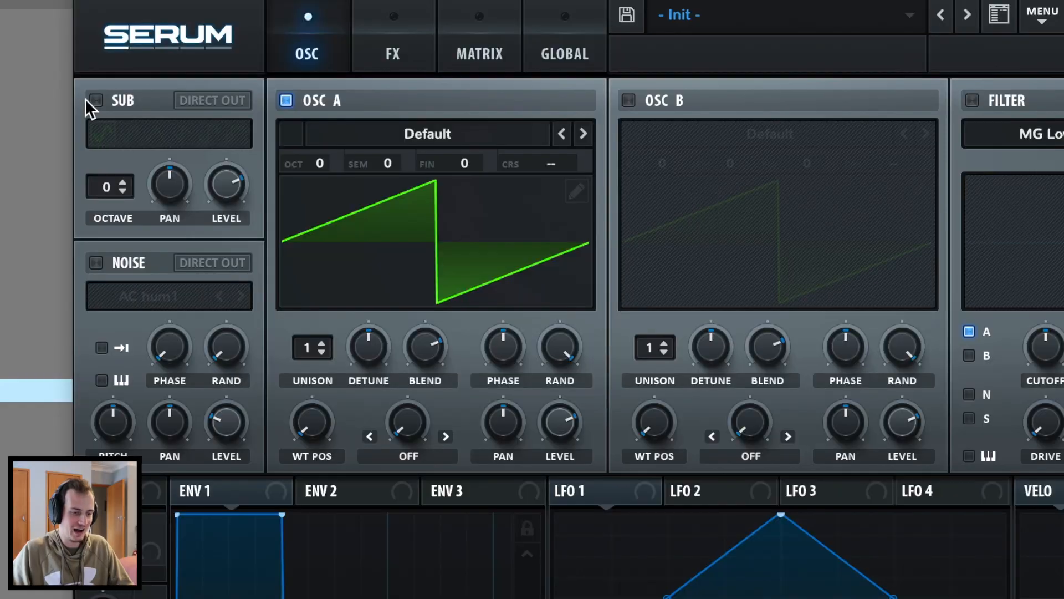
# Enable the sub oscillator with a triangle wave and load the Spectral wavetable Reesey Mess 4 [SL] into oscillator A.
pyautogui.click(168, 70)
pyautogui.click(155, 134)
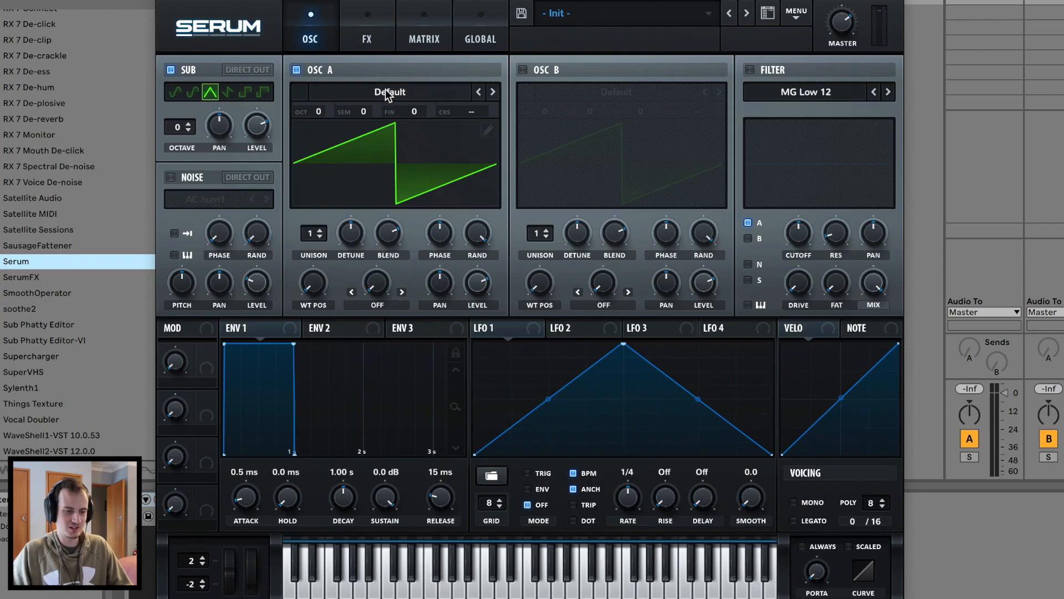
pyautogui.click(418, 135)
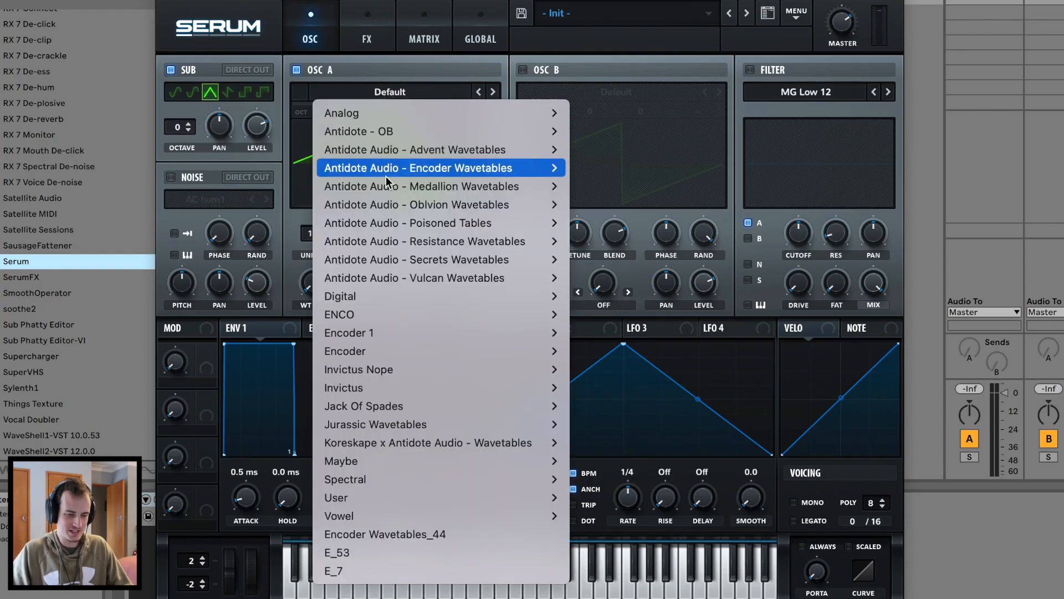
pyautogui.moveTo(386, 480)
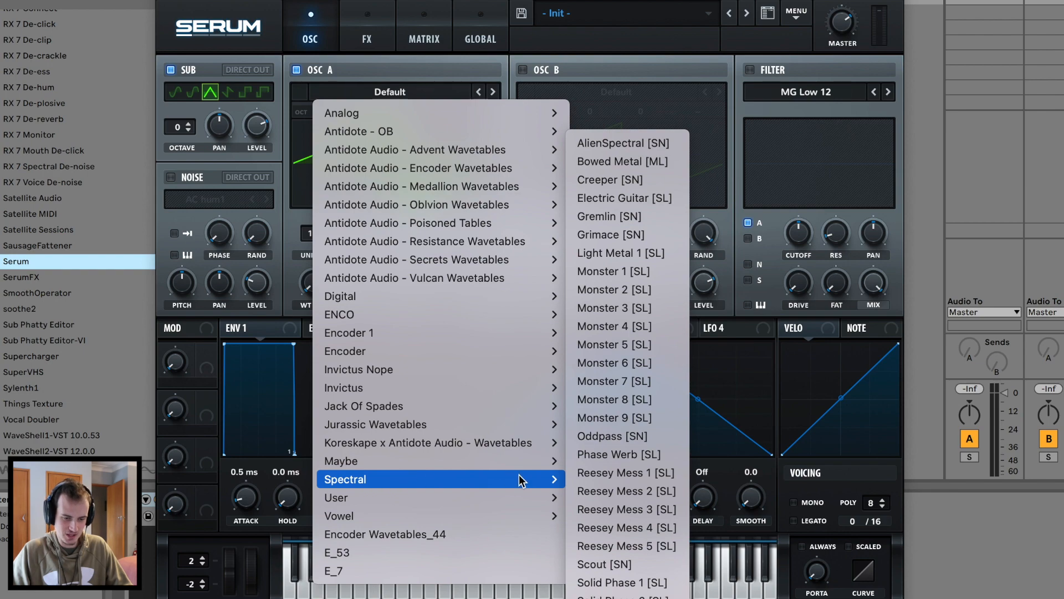
pyautogui.click(654, 527)
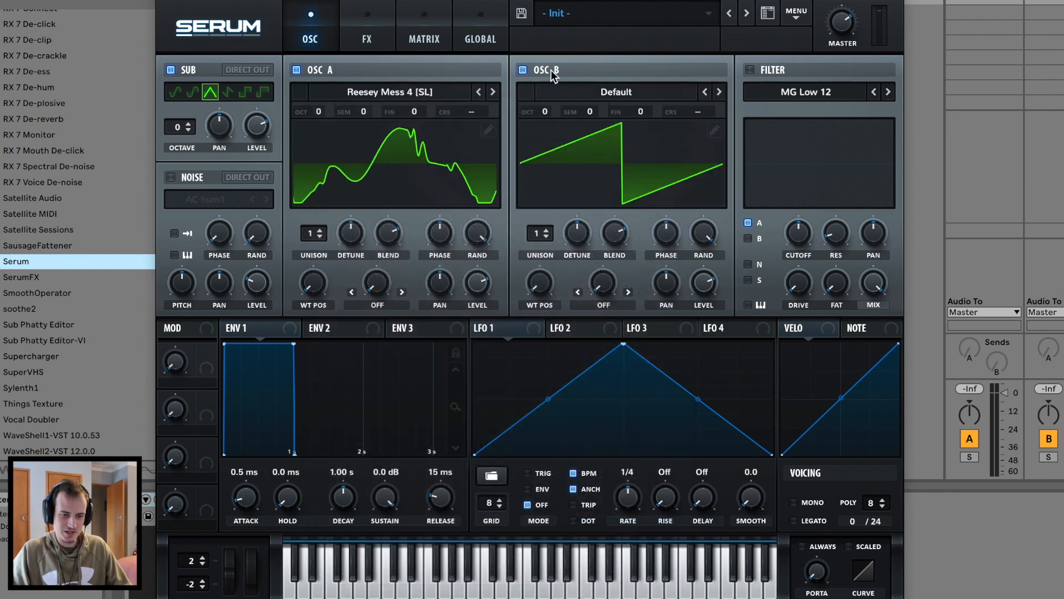
# Load the Digital wavetable ICanHasKick into oscillator B and show both oscillators' wavetables in 3D view.
pyautogui.click(582, 92)
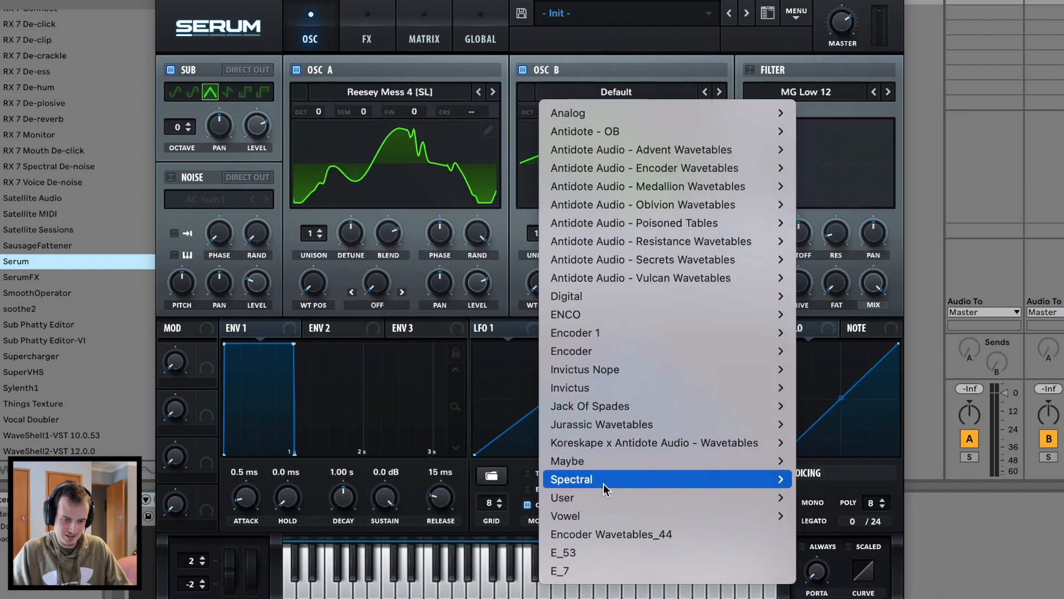
pyautogui.moveTo(663, 299)
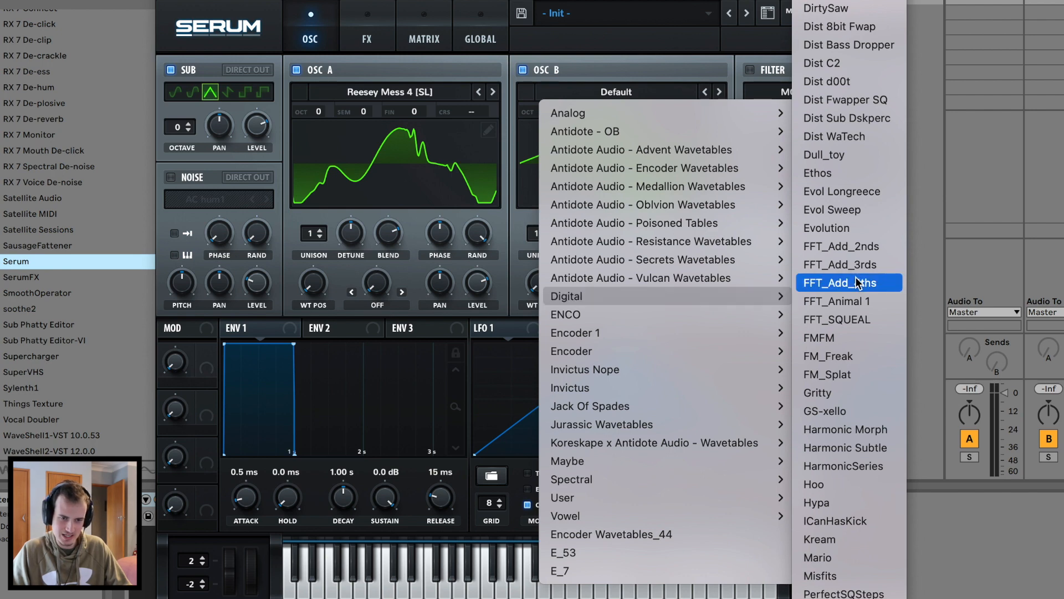
pyautogui.click(857, 521)
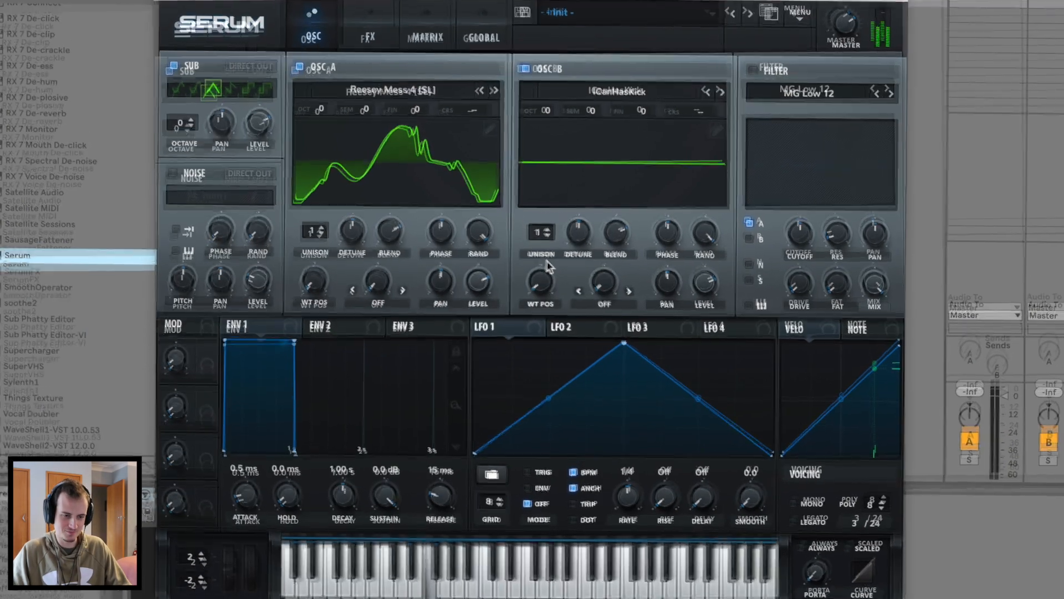
pyautogui.click(413, 158)
pyautogui.click(615, 137)
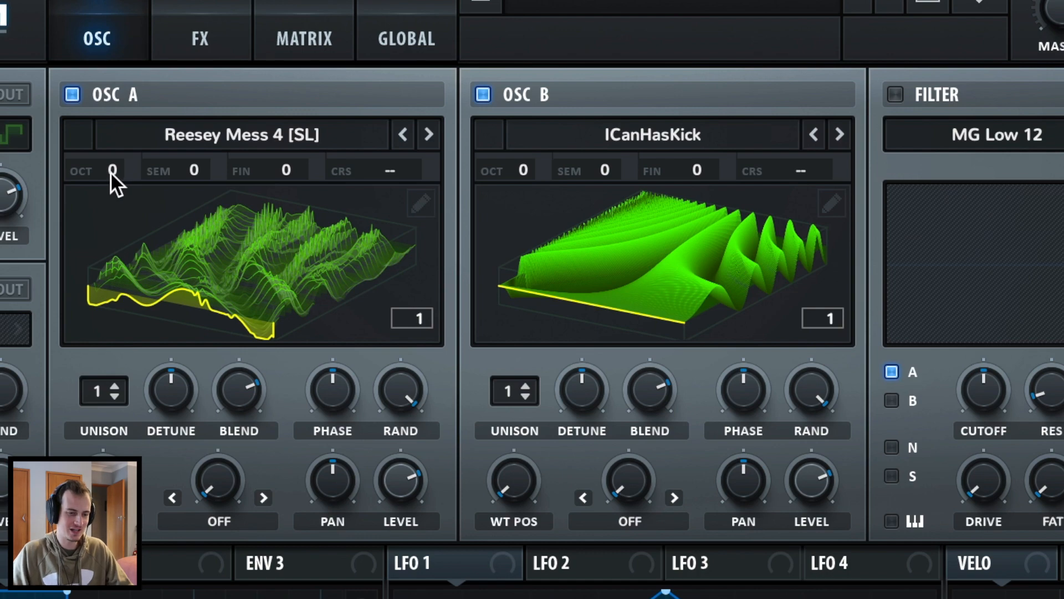
# Set the octave to -4 for oscillator A, +1 for oscillator B and -2 for the sub oscillator.
pyautogui.moveTo(111, 172); pyautogui.dragTo(111, 194)
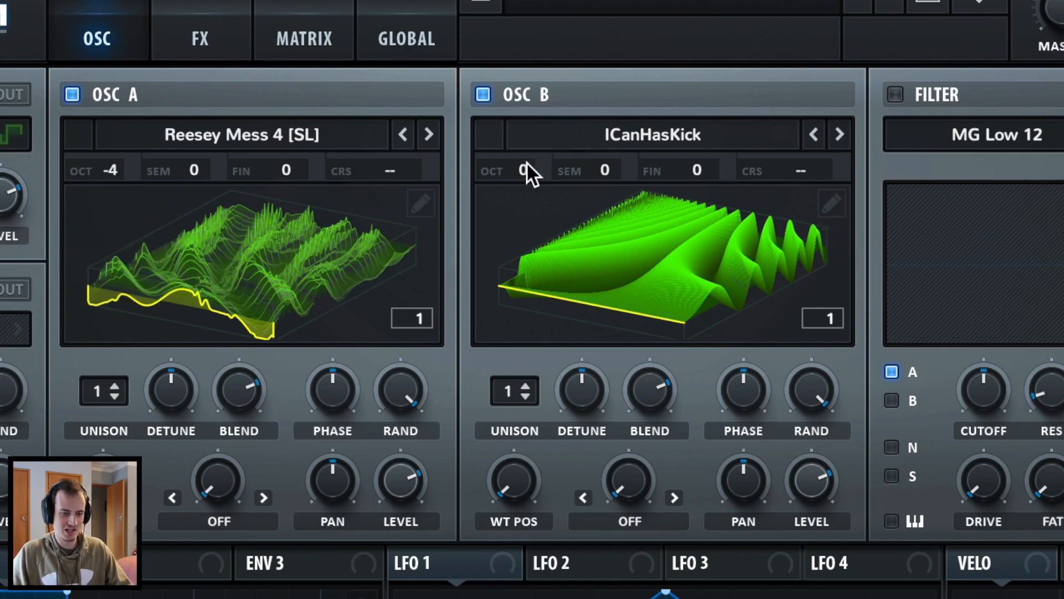
pyautogui.moveTo(515, 169); pyautogui.dragTo(545, 140)
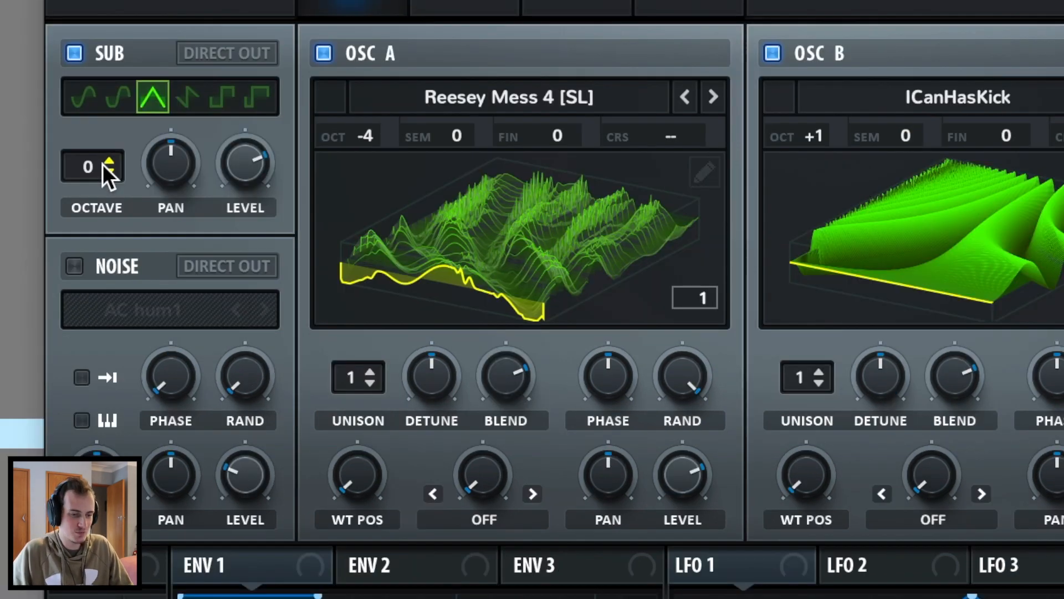
pyautogui.moveTo(102, 164); pyautogui.dragTo(104, 198)
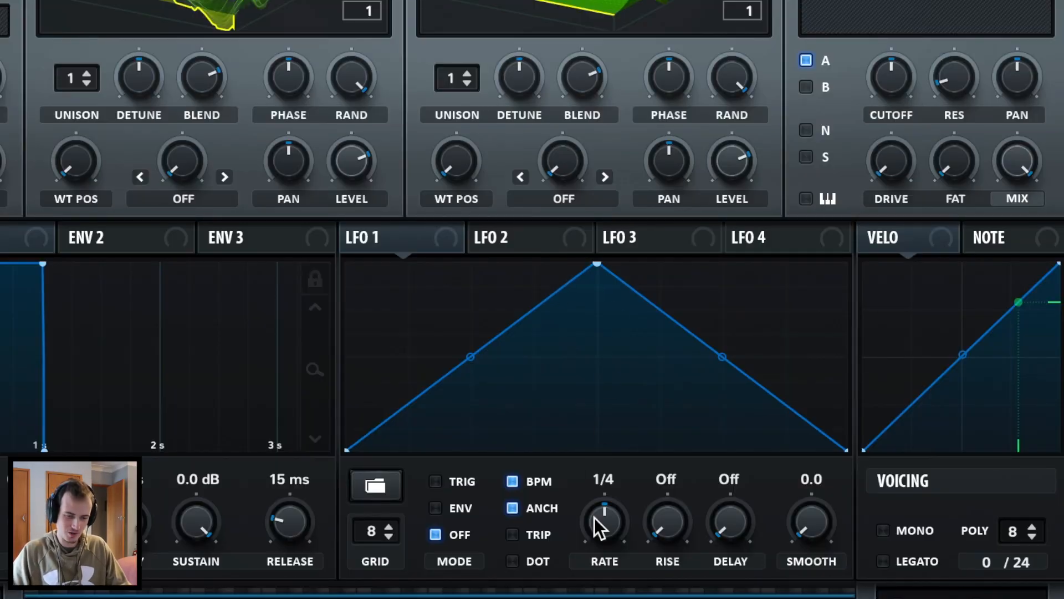
# Set LFO 1 to Trig mode at a one-bar rate and draw four sharp, unevenly spaced peaks in its shape.
pyautogui.moveTo(597, 540); pyautogui.dragTo(589, 551)
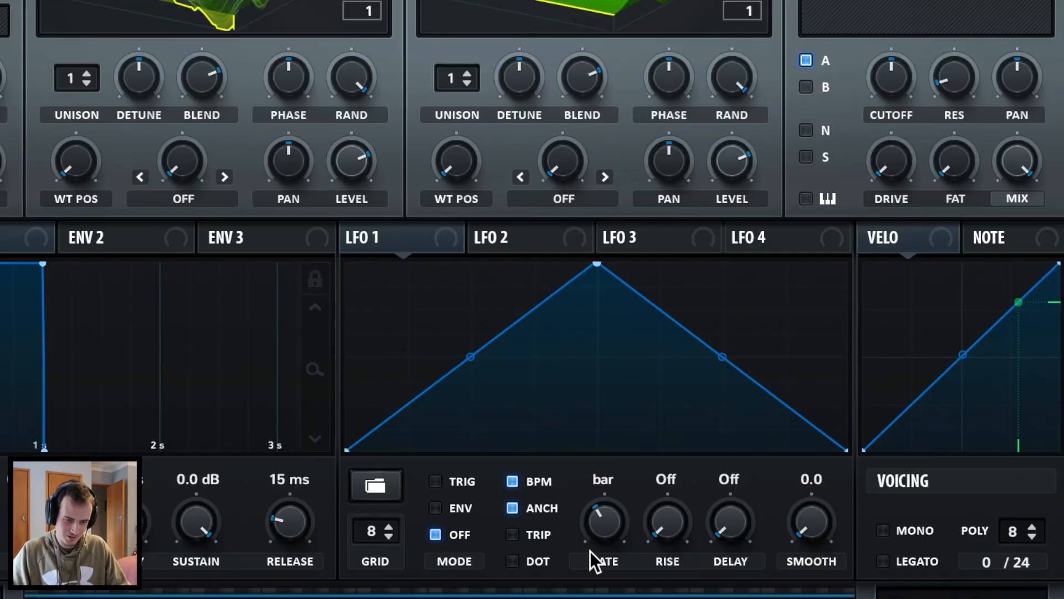
pyautogui.click(435, 482)
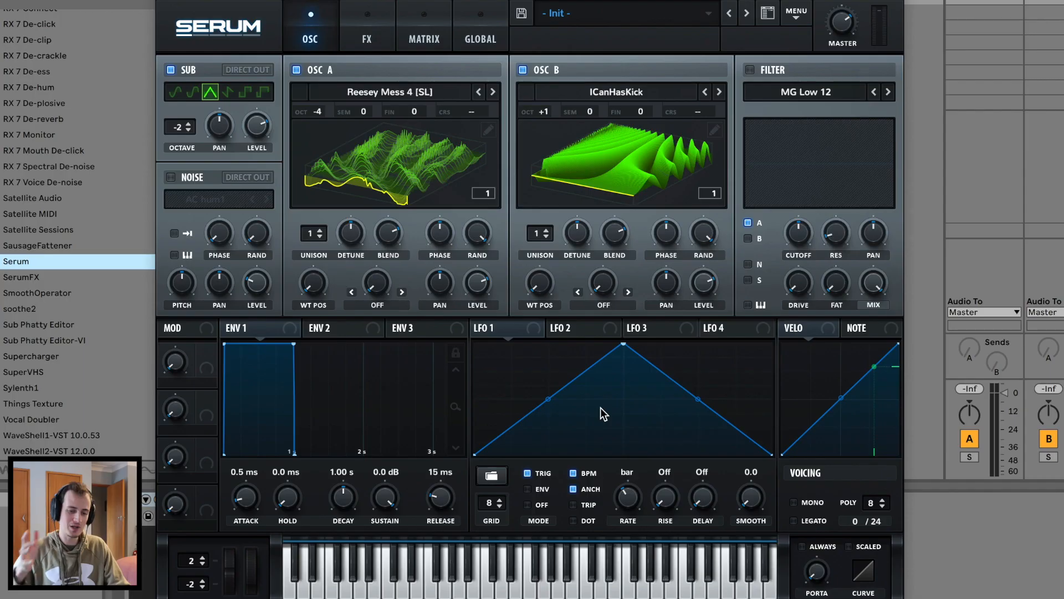
pyautogui.moveTo(624, 345); pyautogui.dragTo(524, 347)
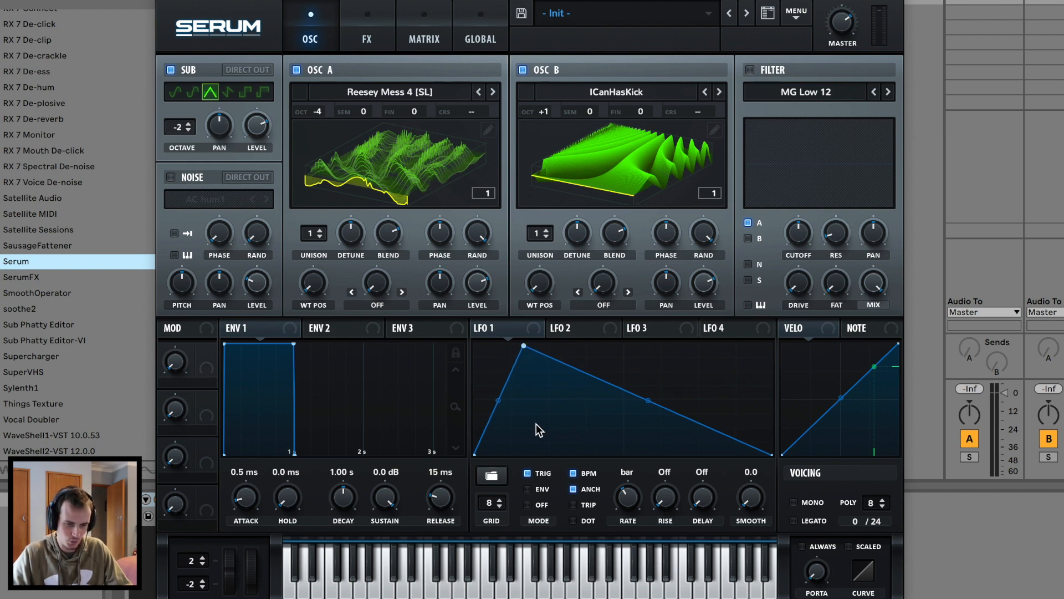
pyautogui.doubleClick(556, 448)
pyautogui.moveTo(555, 448); pyautogui.dragTo(549, 345)
pyautogui.doubleClick(576, 426)
pyautogui.doubleClick(595, 448)
pyautogui.doubleClick(664, 453)
pyautogui.doubleClick(704, 447)
pyautogui.moveTo(713, 446); pyautogui.dragTo(705, 366)
pyautogui.moveTo(524, 346); pyautogui.dragTo(529, 360)
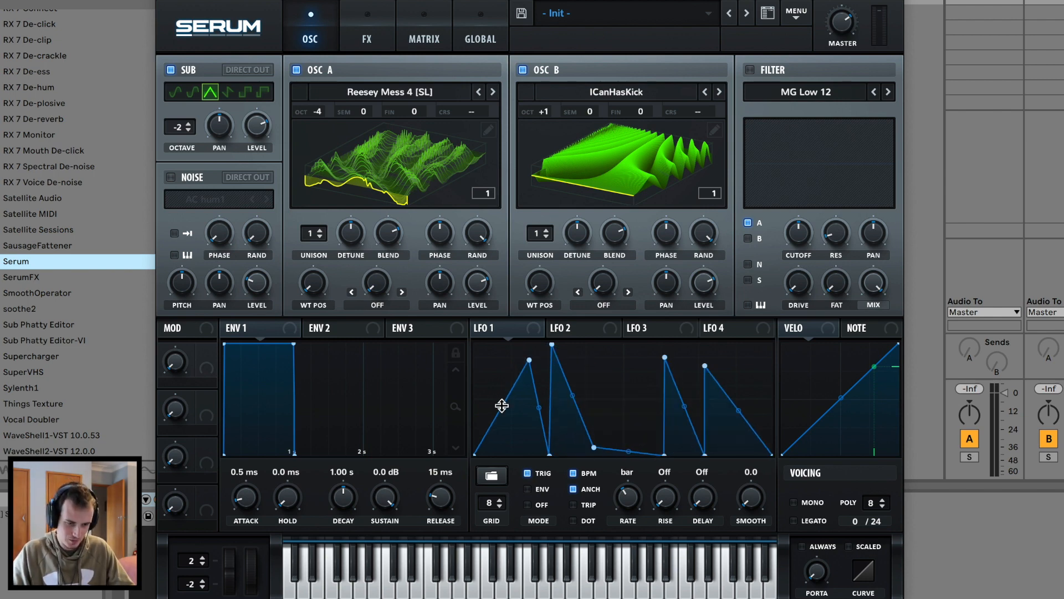
# Refine LFO 1 into five uneven peaks with a curved opening rise, a rounded middle peak and a flat section at zero at the end.
pyautogui.moveTo(501, 405); pyautogui.dragTo(501, 381)
pyautogui.moveTo(549, 345); pyautogui.dragTo(550, 371)
pyautogui.doubleClick(613, 352)
pyautogui.moveTo(572, 409); pyautogui.dragTo(604, 370)
pyautogui.moveTo(613, 353); pyautogui.dragTo(702, 372)
pyautogui.doubleClick(737, 455)
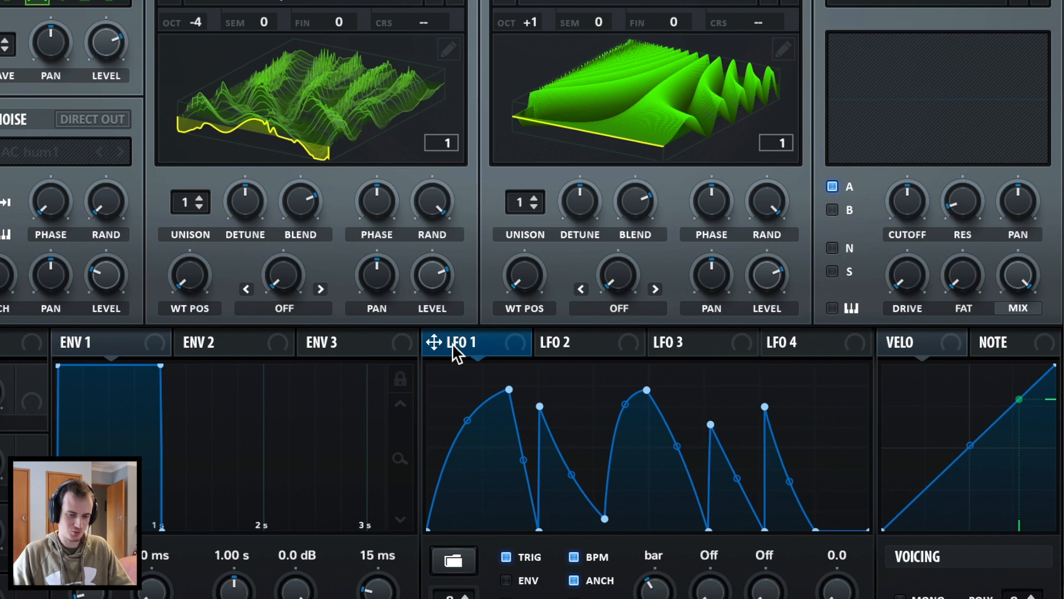
# Modulate oscillator A's wavetable position with LFO 1, and set its warp mode to Asym +/- with LFO 1 on the warp amount.
pyautogui.moveTo(452, 343); pyautogui.dragTo(164, 335)
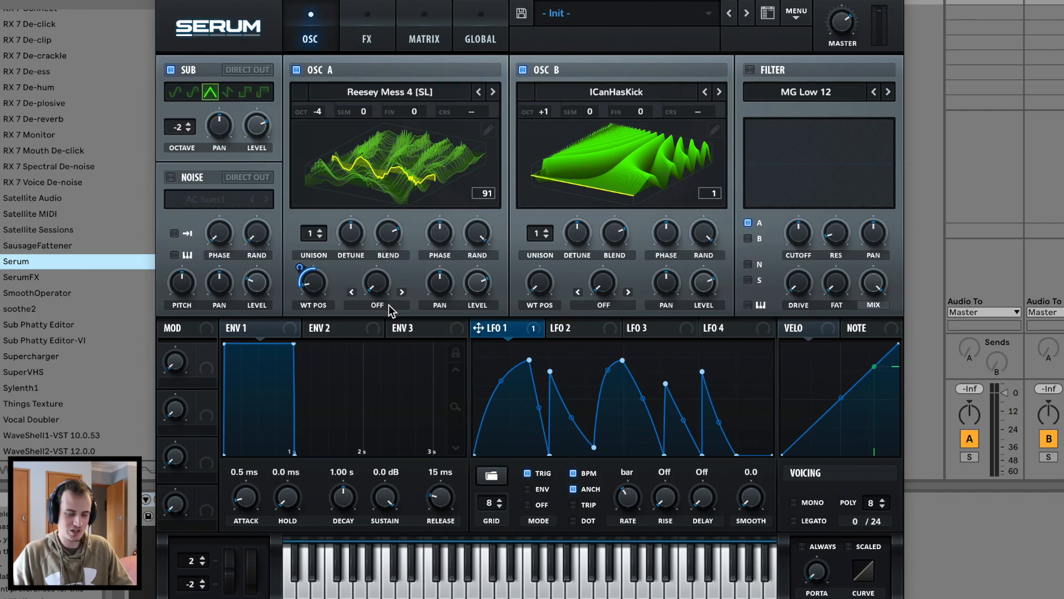
pyautogui.click(388, 304)
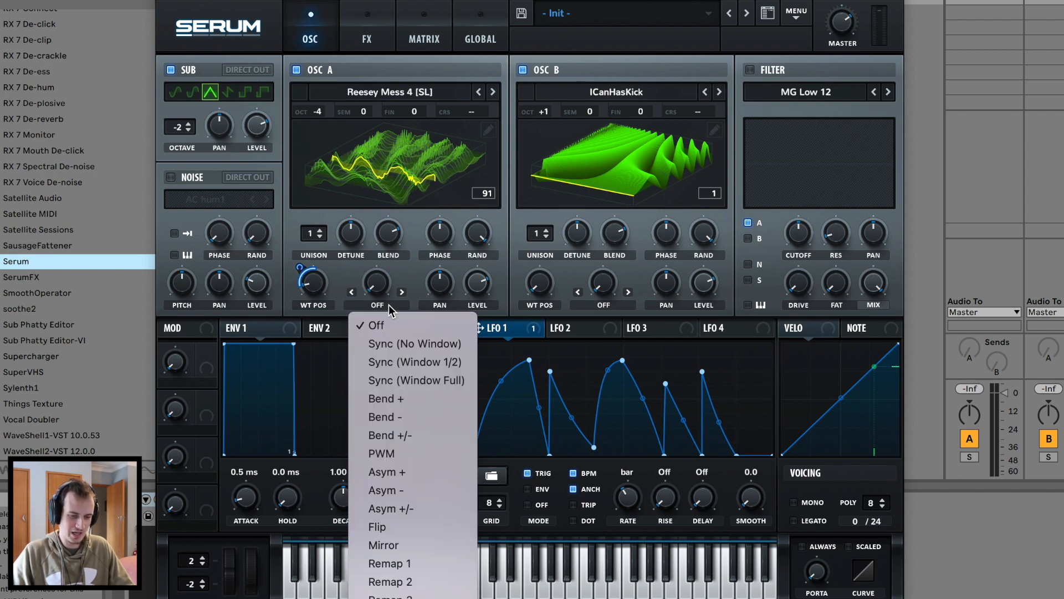
pyautogui.click(431, 513)
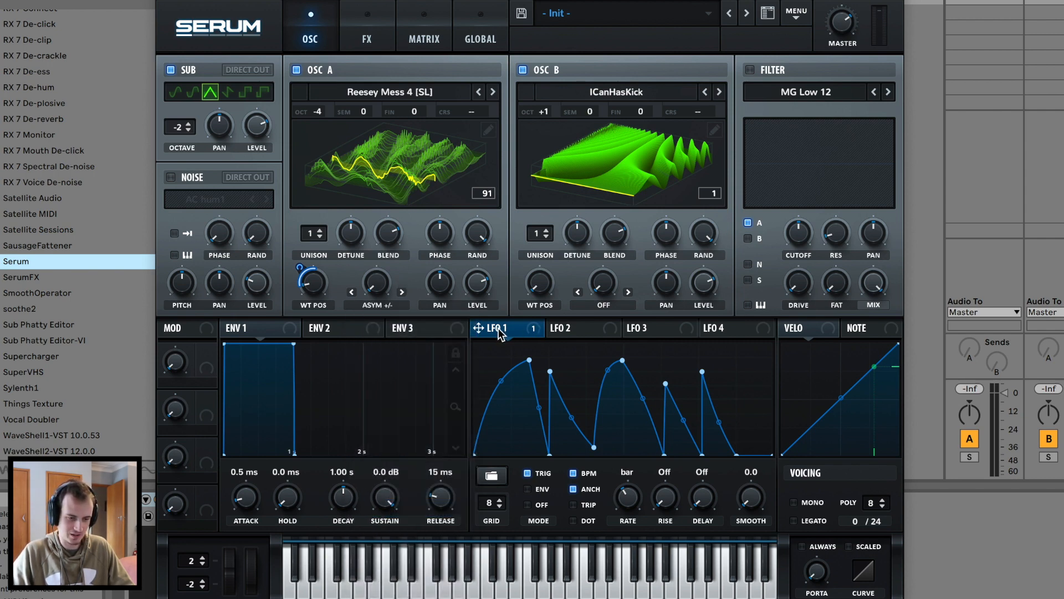
pyautogui.moveTo(478, 327); pyautogui.dragTo(368, 283)
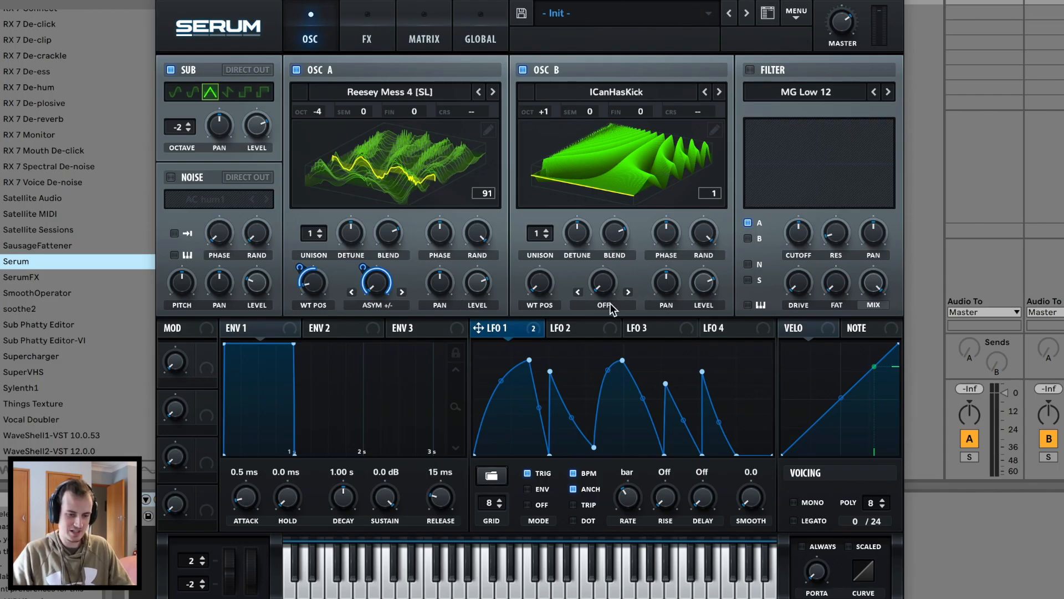
# Set oscillator B's warp to FM (From A) with an LFO 1 amount of about 61, and modulate its level from zero with LFO 1.
pyautogui.click(610, 303)
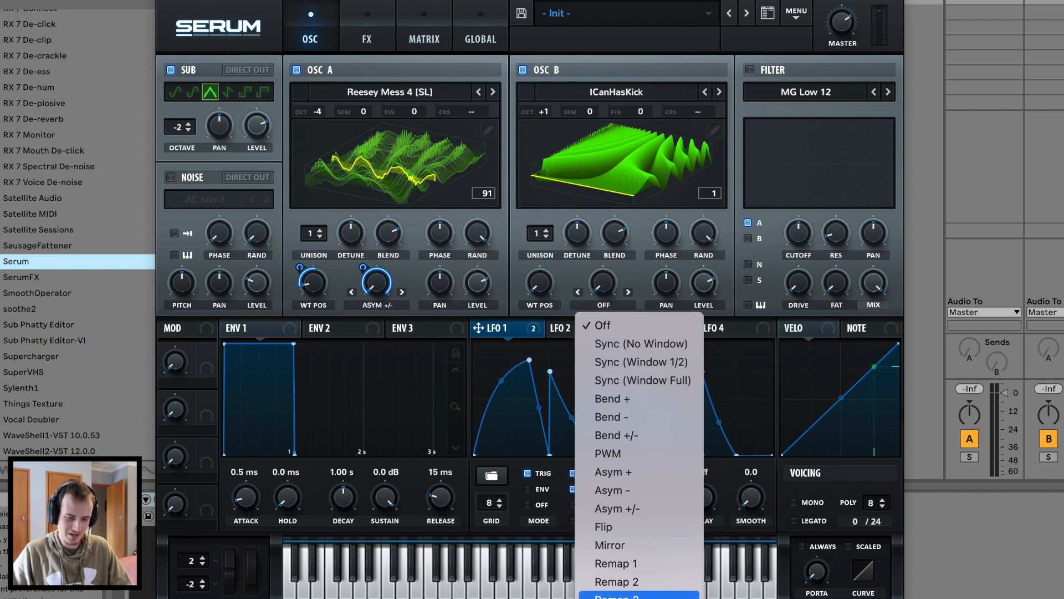
pyautogui.click(620, 598)
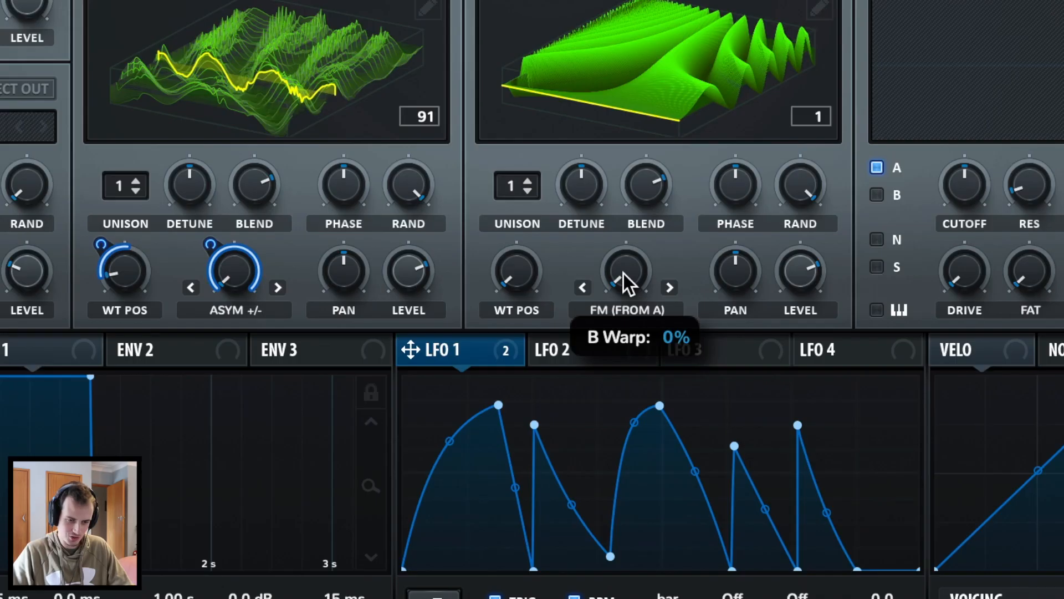
pyautogui.moveTo(601, 284); pyautogui.dragTo(610, 243)
pyautogui.moveTo(636, 200); pyautogui.dragTo(636, 199)
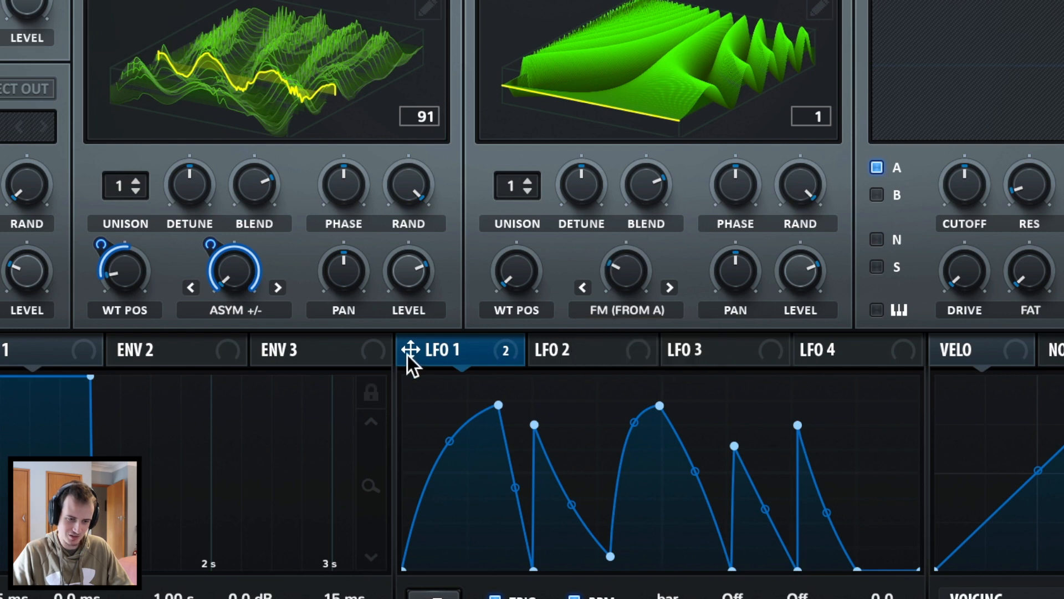
pyautogui.moveTo(454, 344); pyautogui.dragTo(599, 267)
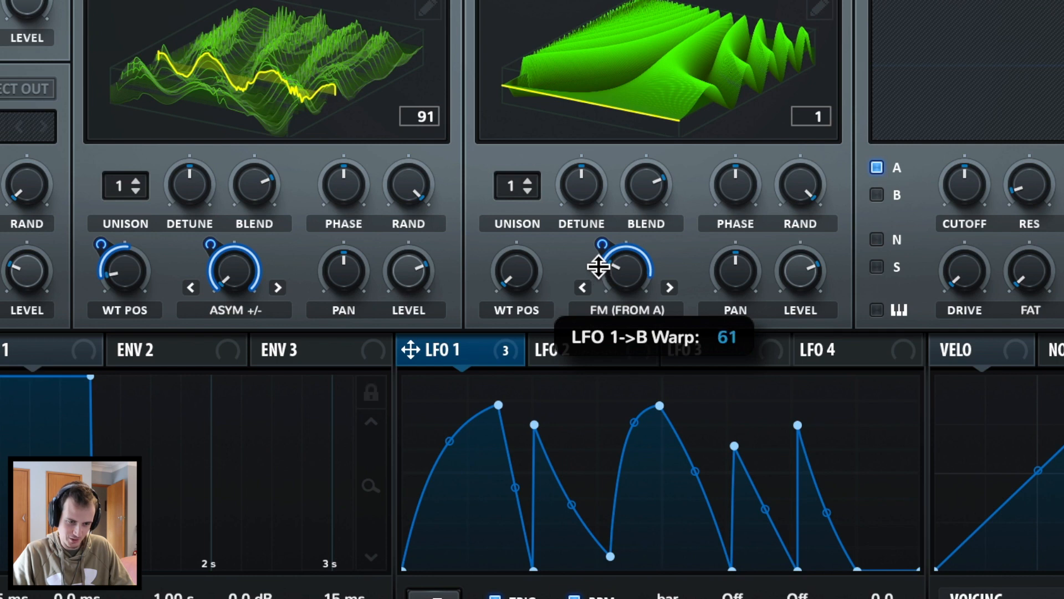
pyautogui.moveTo(420, 353); pyautogui.dragTo(810, 199)
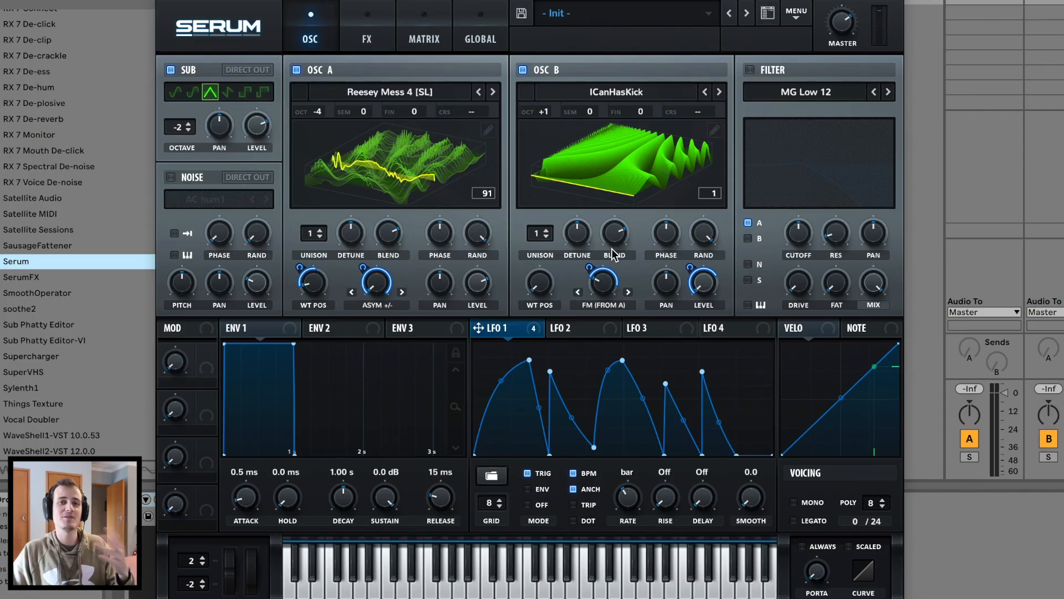
# Enable the filter and set its type to the Multi filter HN 12.
pyautogui.click(750, 69)
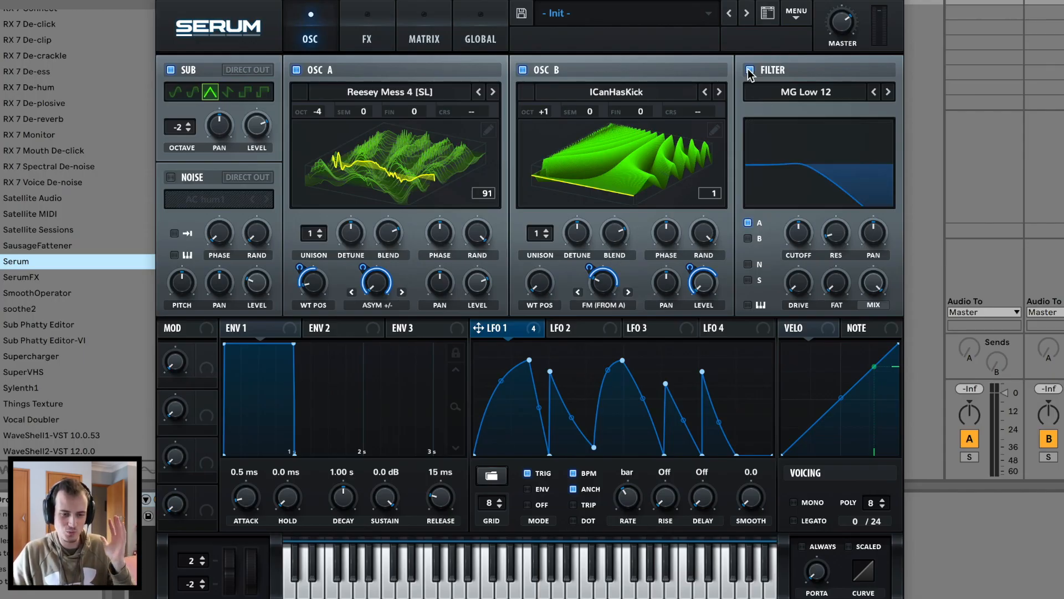
pyautogui.click(783, 84)
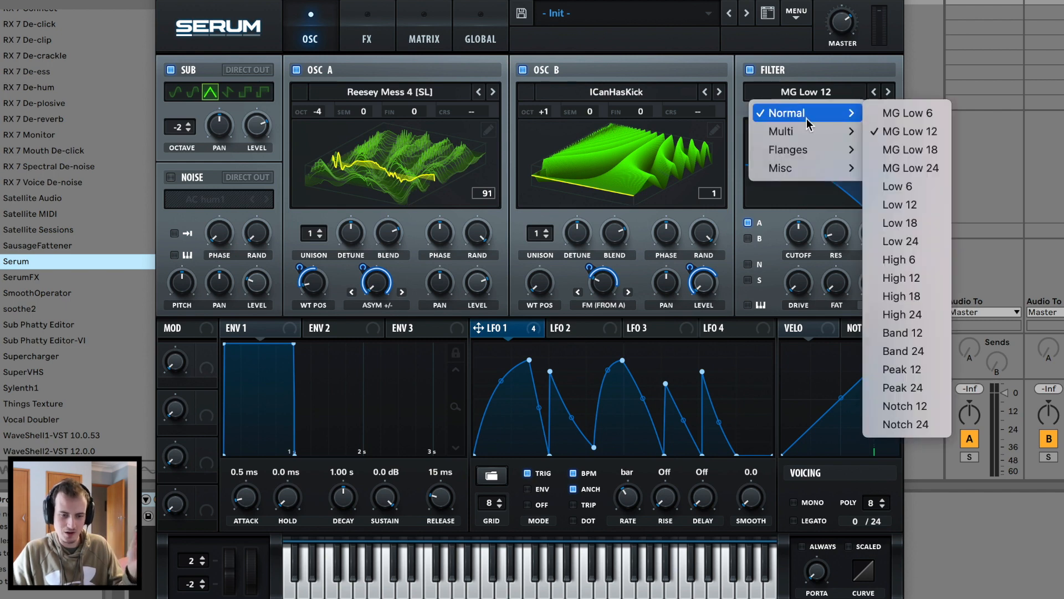
pyautogui.moveTo(813, 132)
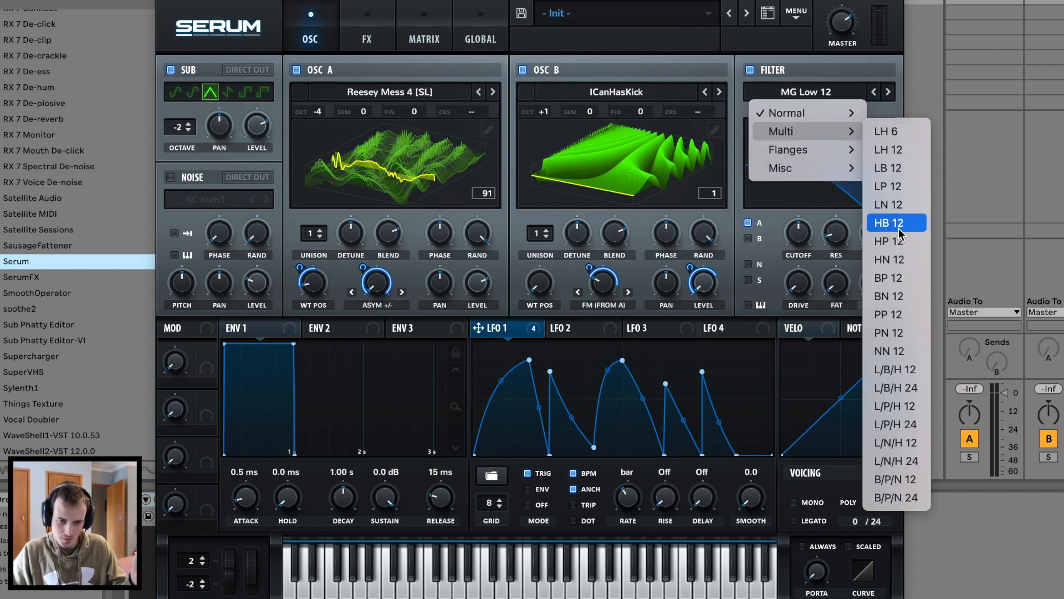
pyautogui.click(896, 261)
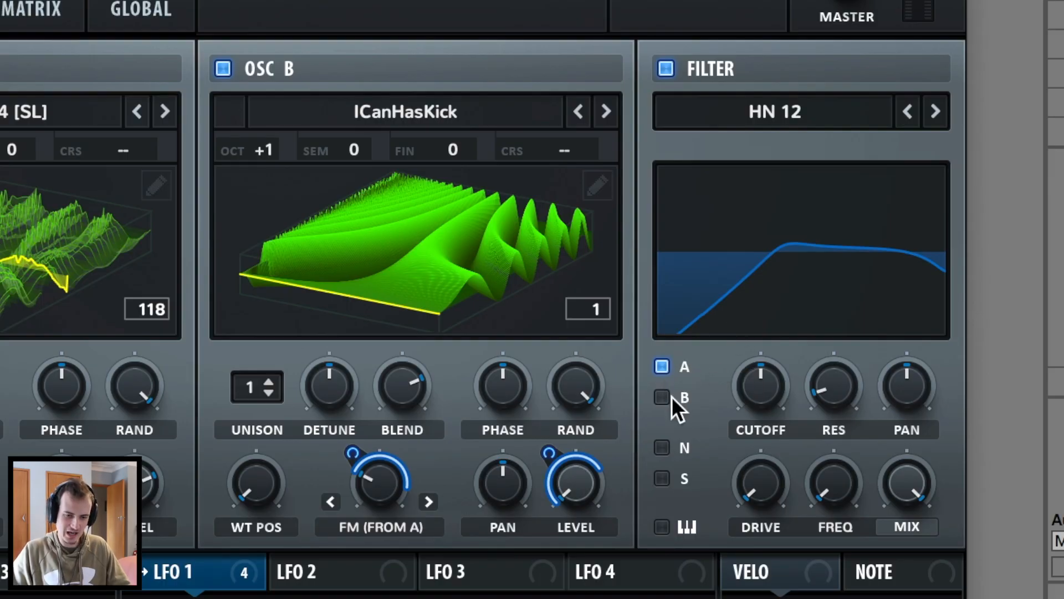
# Route oscillator B through the filter, lower the cutoff and modulate it with LFO 1, and raise the resonance.
pyautogui.moveTo(769, 383); pyautogui.dragTo(753, 444)
pyautogui.moveTo(145, 571); pyautogui.dragTo(744, 360)
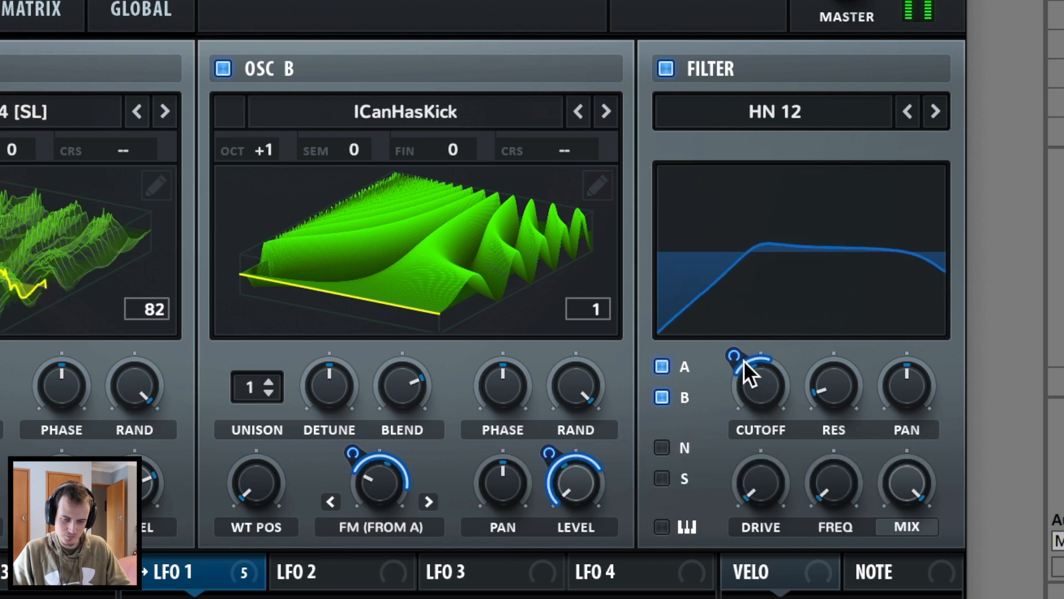
pyautogui.moveTo(832, 405); pyautogui.dragTo(908, 270)
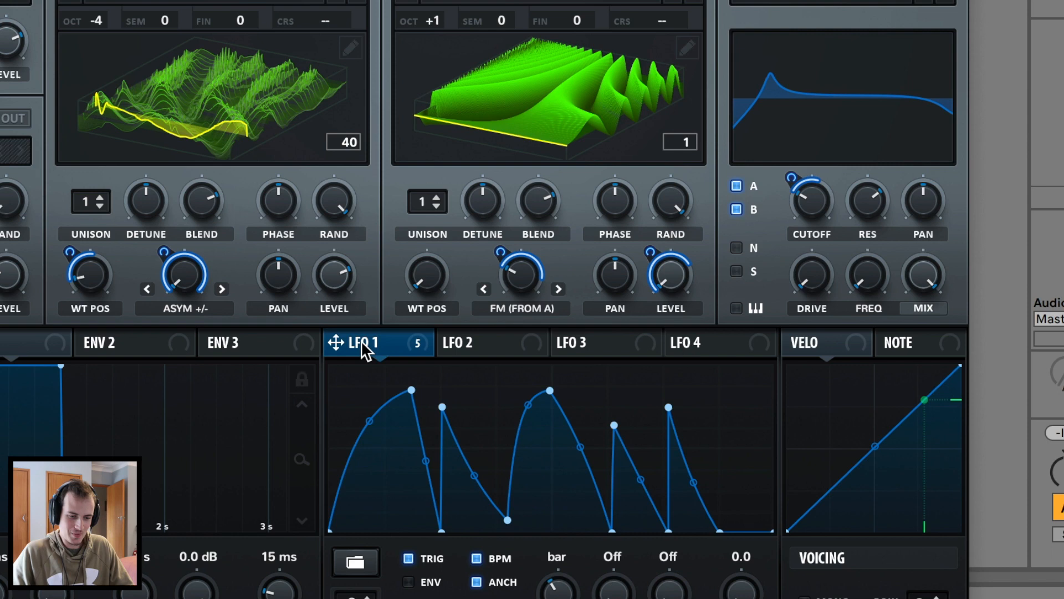
# Assign LFO 1 to the filter's Freq control and reduce the modulation amount.
pyautogui.moveTo(363, 349); pyautogui.dragTo(866, 201)
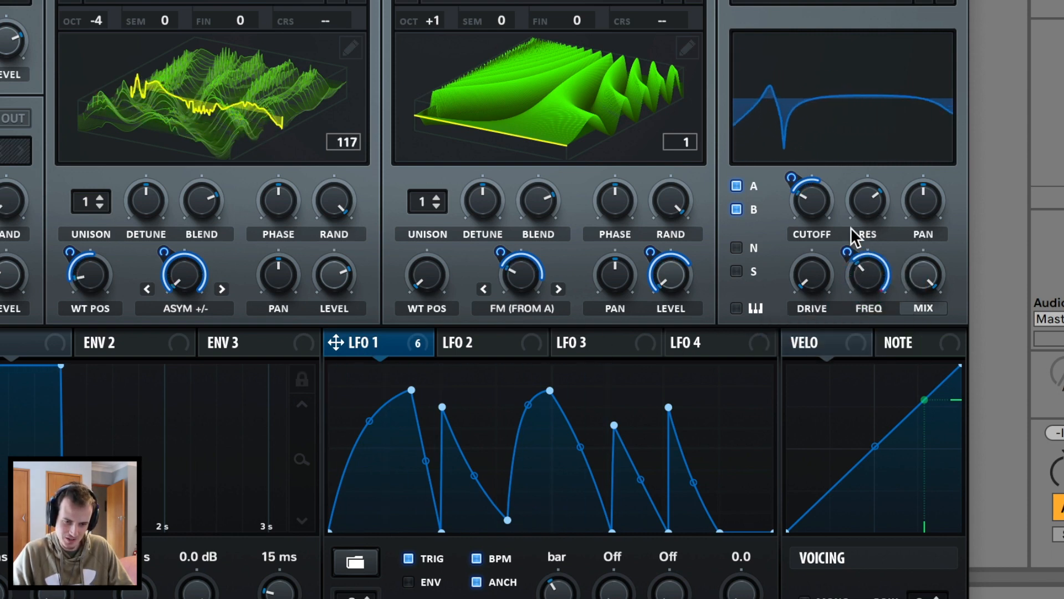
pyautogui.moveTo(849, 243); pyautogui.dragTo(834, 330)
pyautogui.moveTo(861, 279); pyautogui.dragTo(854, 254)
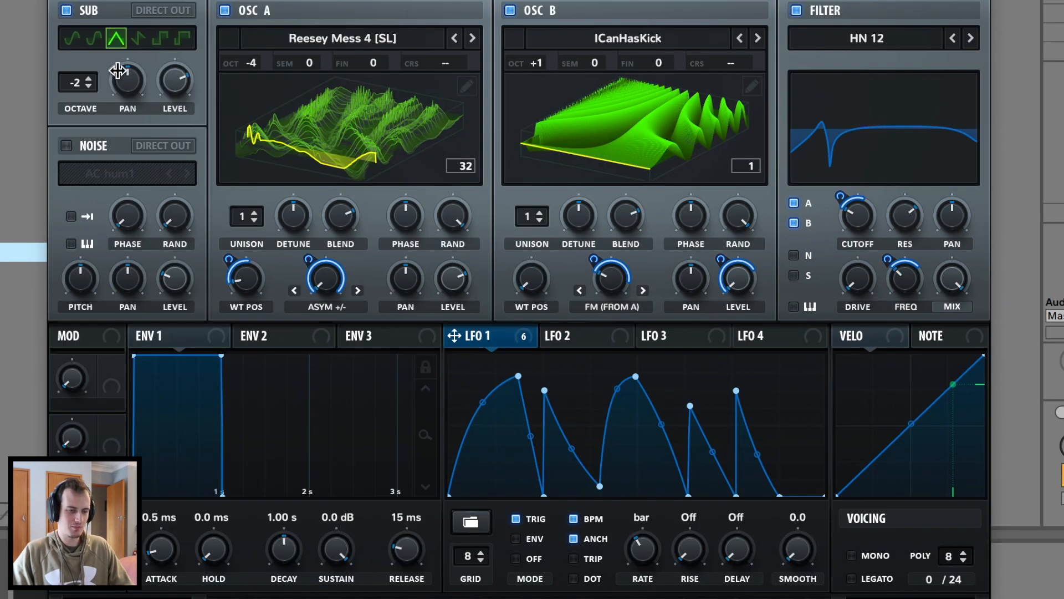
# Lower the sub oscillator's level to zero and modulate it with LFO 1.
pyautogui.moveTo(169, 70); pyautogui.dragTo(172, 593)
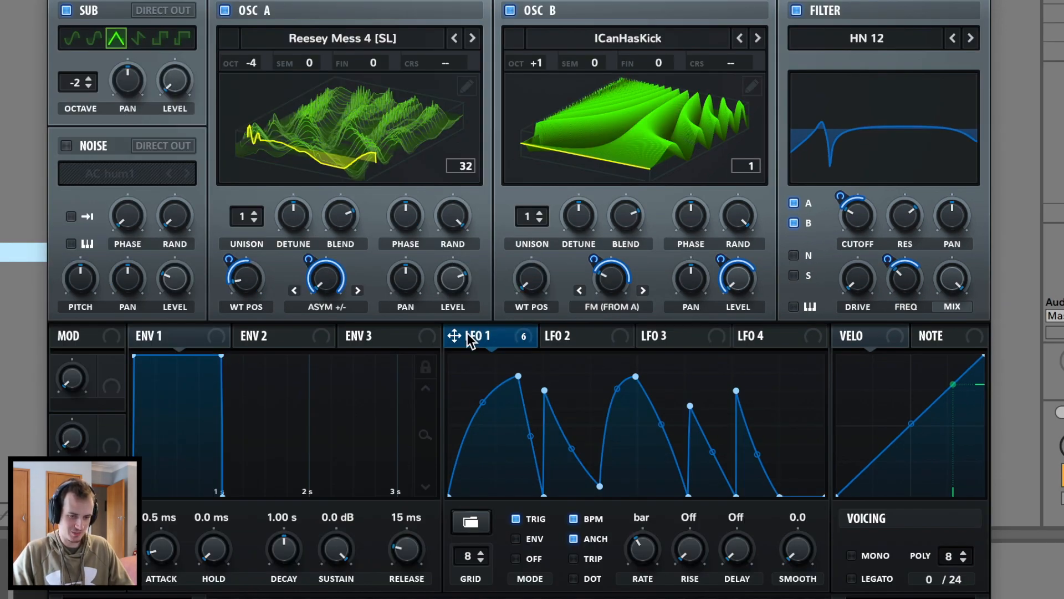
pyautogui.moveTo(455, 336); pyautogui.dragTo(166, 100)
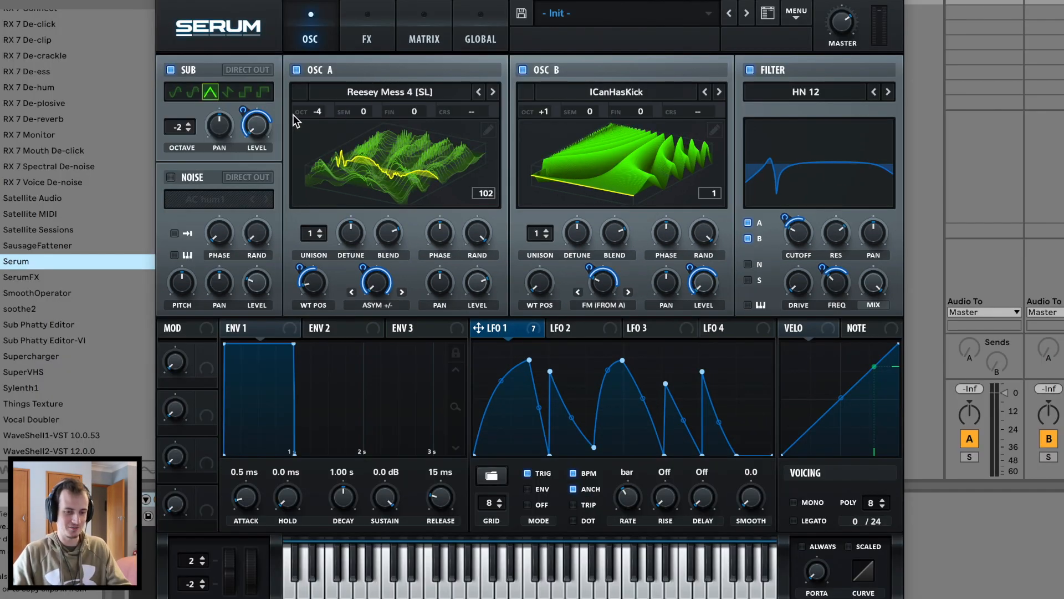
# Switch oscillator B's wavetable display to the 2D view and back to 3D.
pyautogui.click(595, 161)
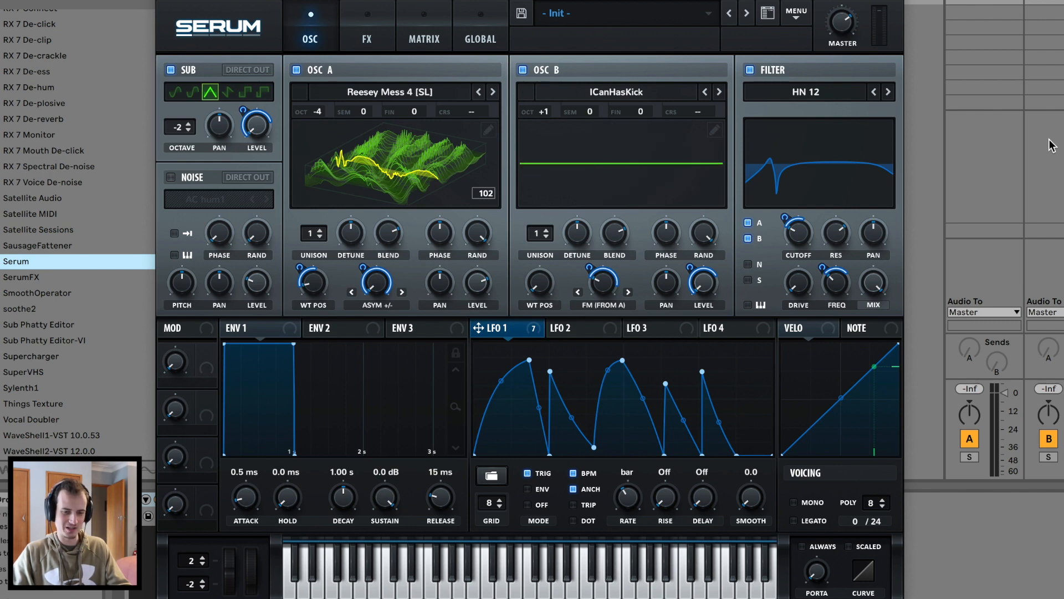
pyautogui.click(606, 148)
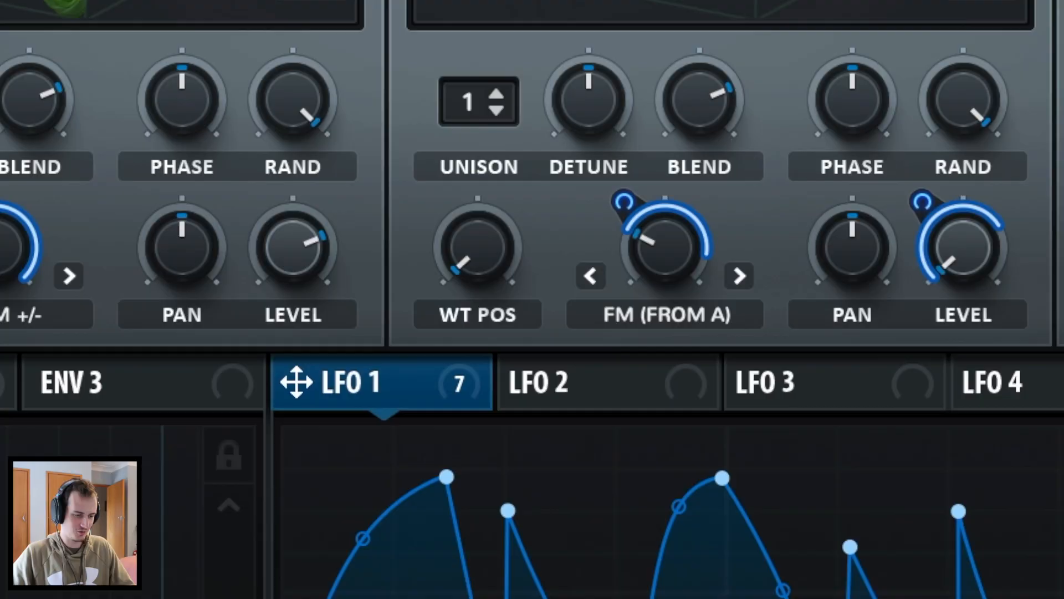
# Set LFO 2 to a rate of one bar and its mode to TRIG.
pyautogui.click(556, 327)
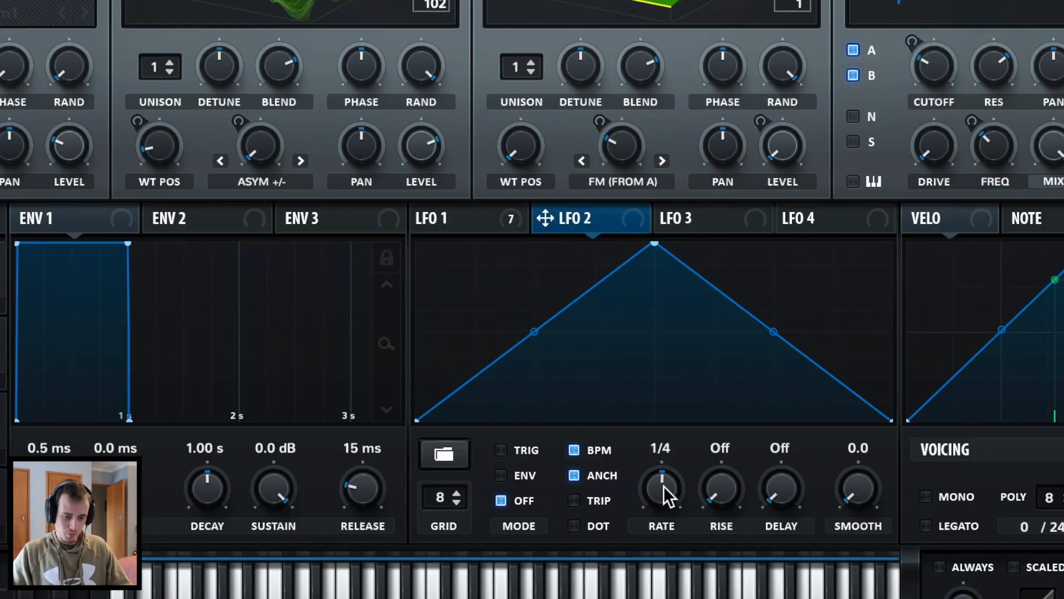
pyautogui.moveTo(663, 486); pyautogui.dragTo(657, 515)
pyautogui.click(500, 450)
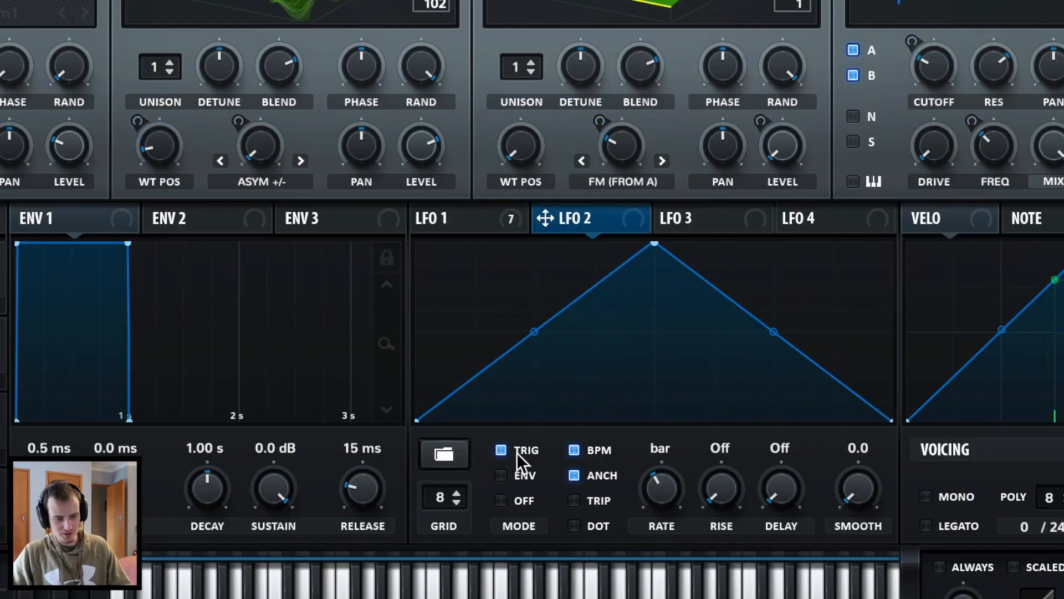
# Reshape LFO 2 into a trapezoid with a steep rise, a flat top at full level and a steep fall at the end.
pyautogui.moveTo(654, 244); pyautogui.dragTo(468, 220)
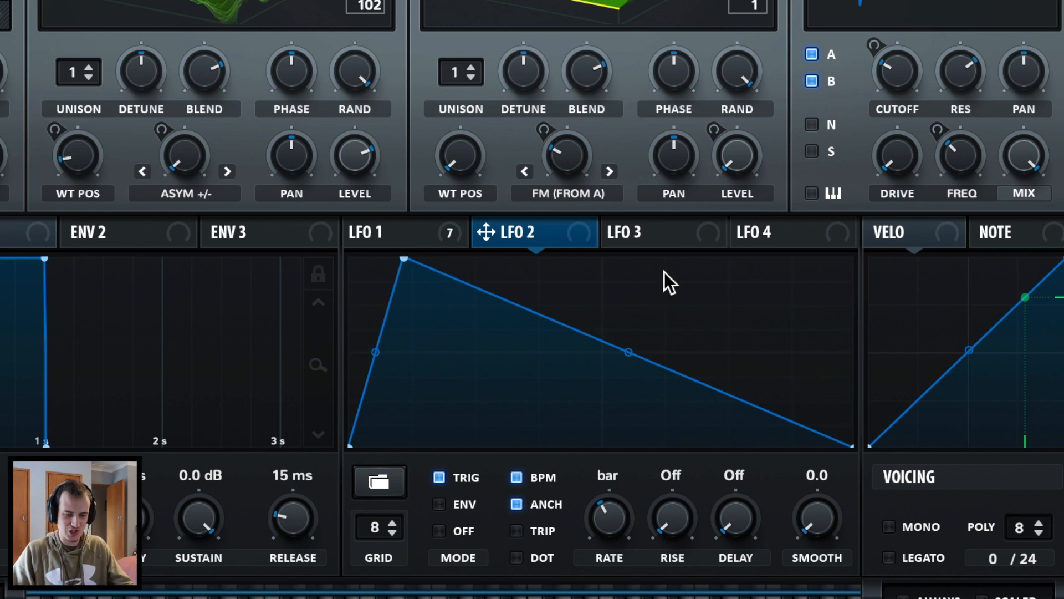
pyautogui.doubleClick(709, 275)
pyautogui.doubleClick(710, 275)
pyautogui.moveTo(709, 275); pyautogui.dragTo(770, 238)
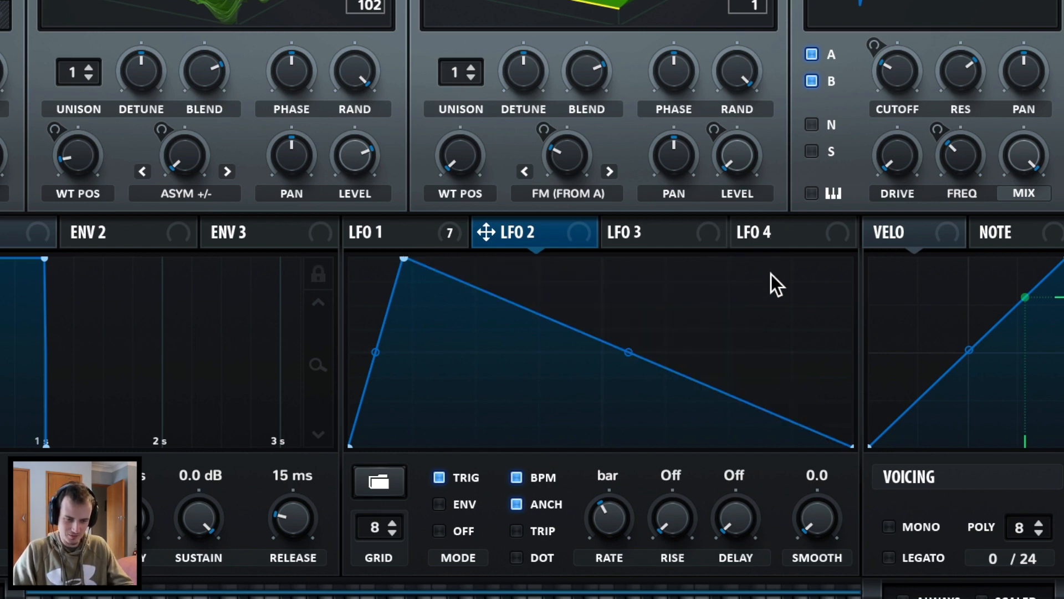
pyautogui.doubleClick(771, 273)
pyautogui.moveTo(771, 276); pyautogui.dragTo(807, 258)
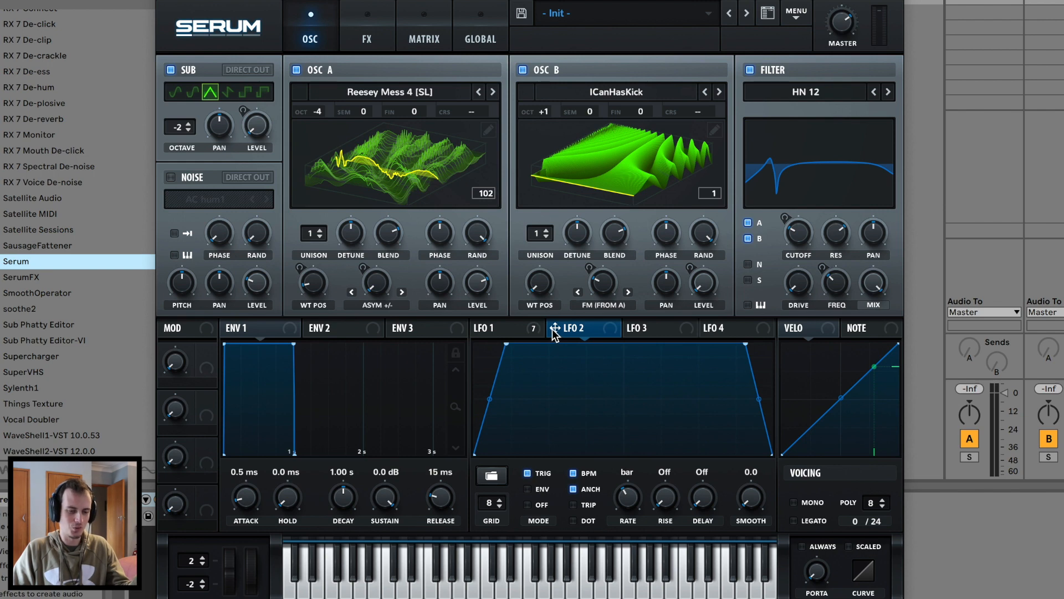
# Modulate oscillator A's octave with LFO 2 at a reduced amount, and raise oscillator B's wavetable position to frame 57.
pyautogui.moveTo(554, 332); pyautogui.dragTo(317, 117)
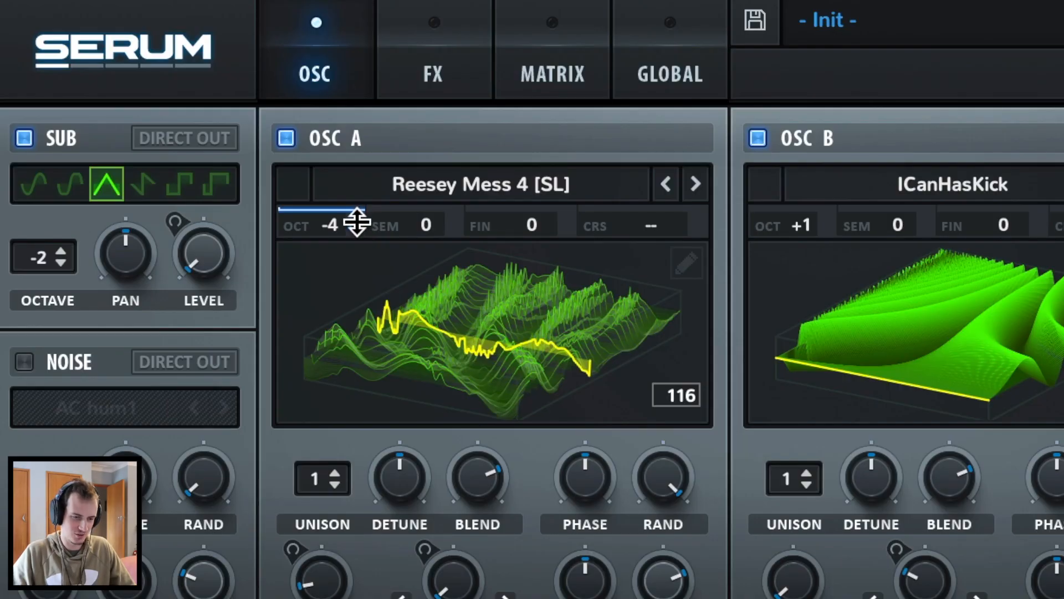
pyautogui.moveTo(357, 222); pyautogui.dragTo(324, 344)
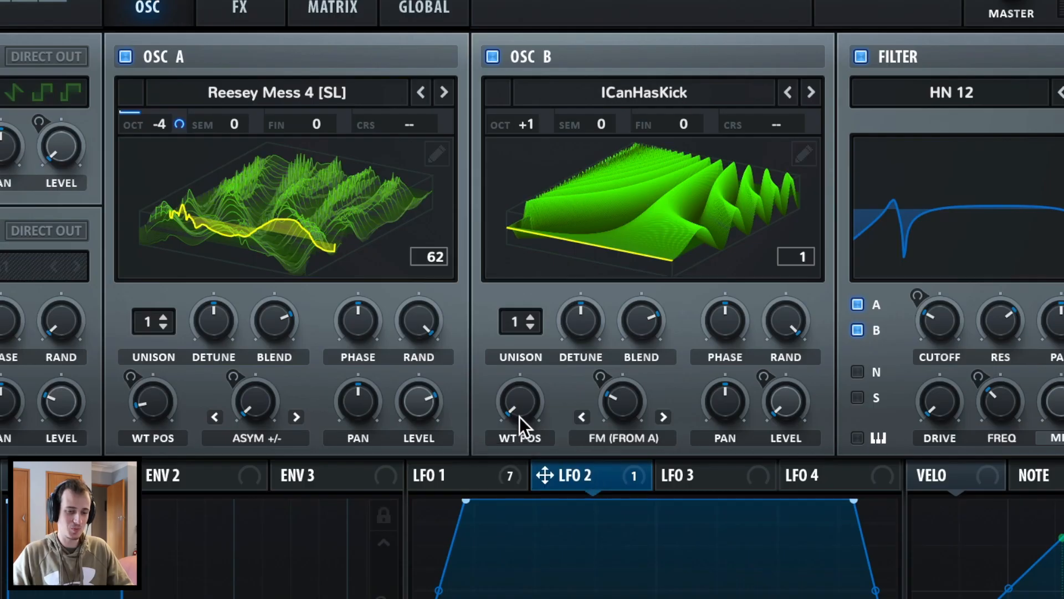
pyautogui.moveTo(520, 417); pyautogui.dragTo(519, 347)
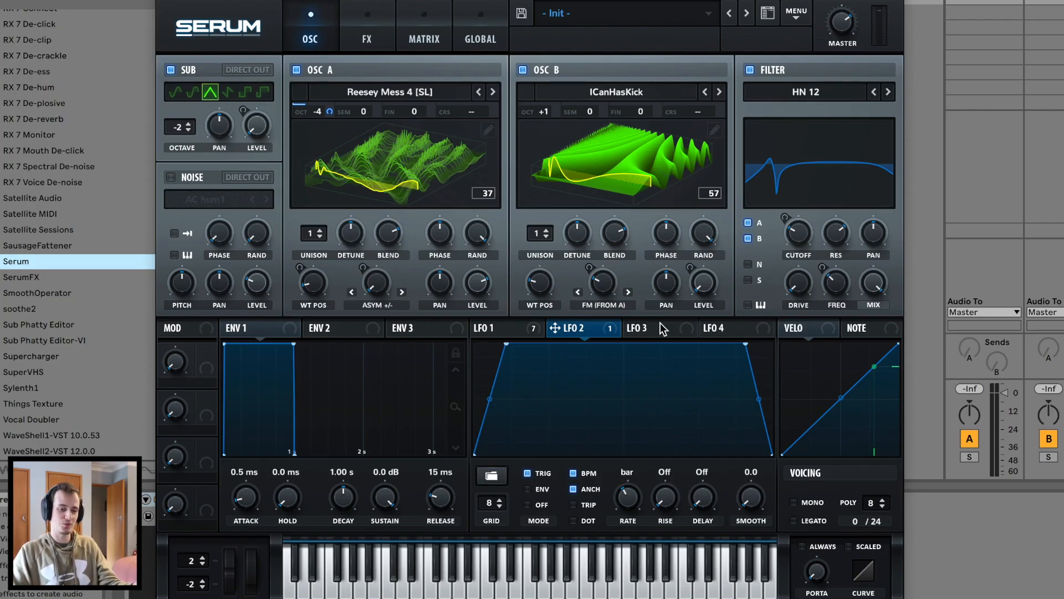
# Set LFO 3's rate to 1/32 and modulate oscillator B's phase with it, starting from a low phase setting.
pyautogui.click(651, 326)
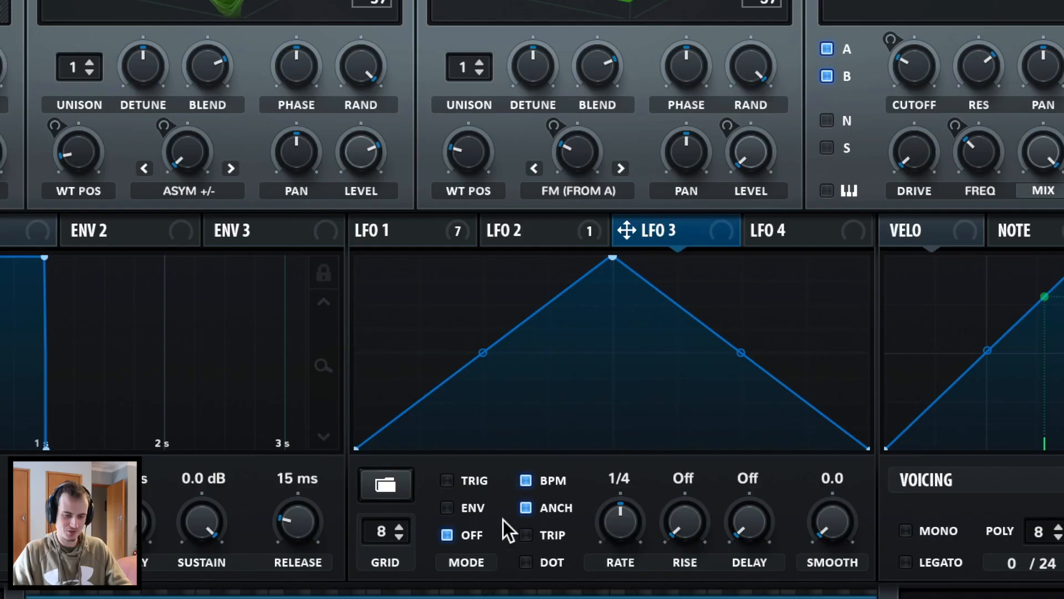
pyautogui.moveTo(630, 518); pyautogui.dragTo(657, 468)
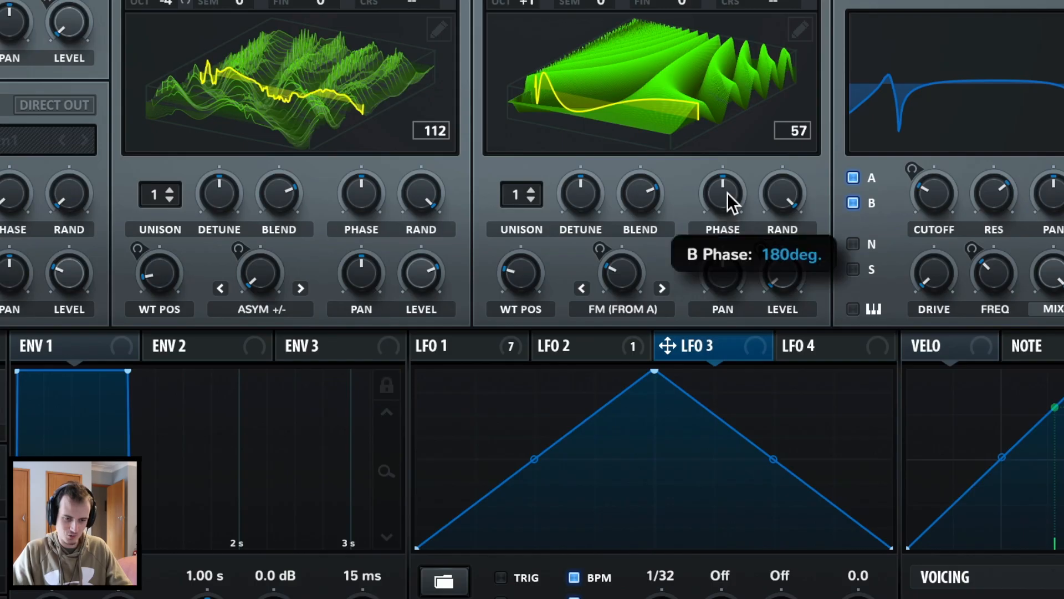
pyautogui.moveTo(667, 233); pyautogui.dragTo(633, 390)
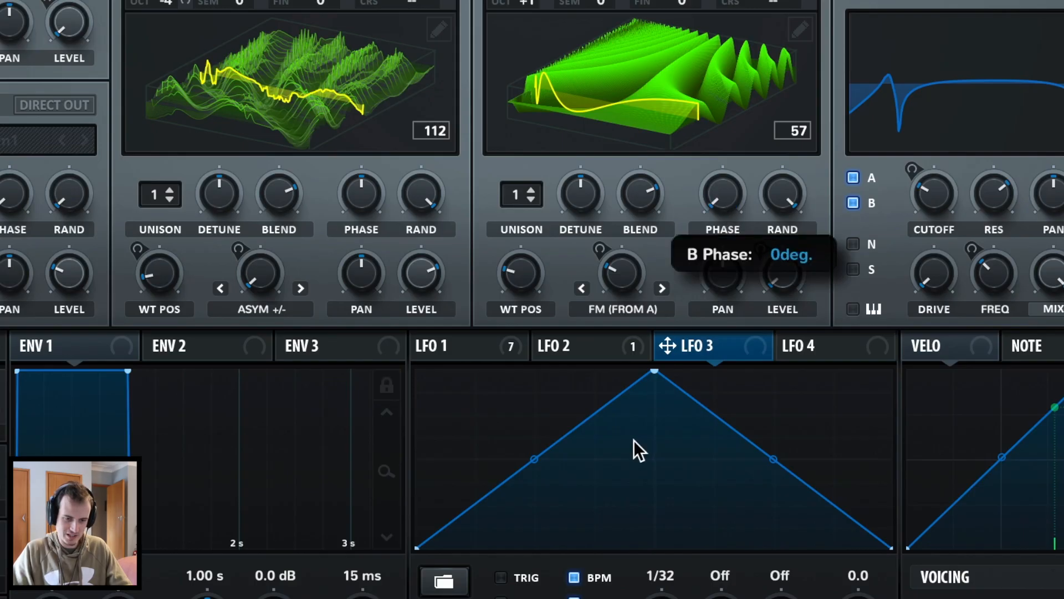
pyautogui.moveTo(666, 355); pyautogui.dragTo(707, 272)
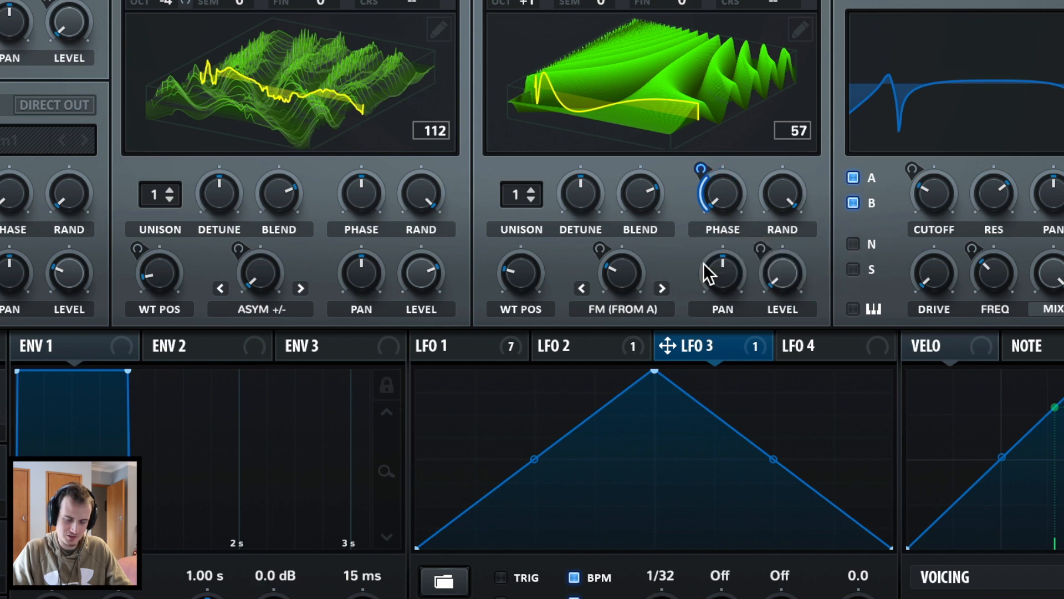
pyautogui.moveTo(717, 203); pyautogui.dragTo(726, 139)
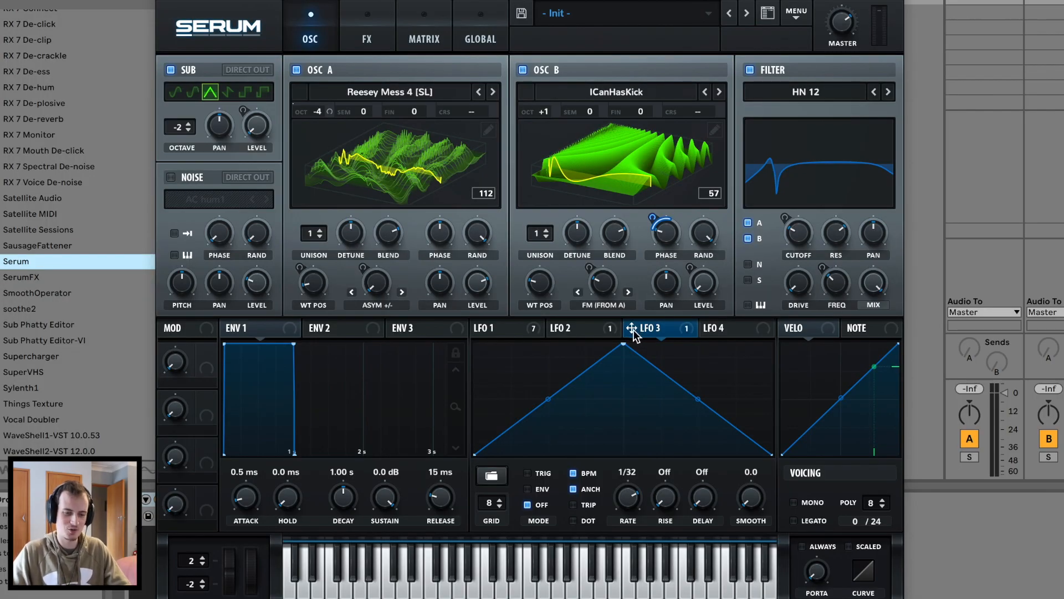
# Assign LFO 3 to oscillator B's coarse pitch (CRS) as well.
pyautogui.moveTo(633, 333); pyautogui.dragTo(699, 110)
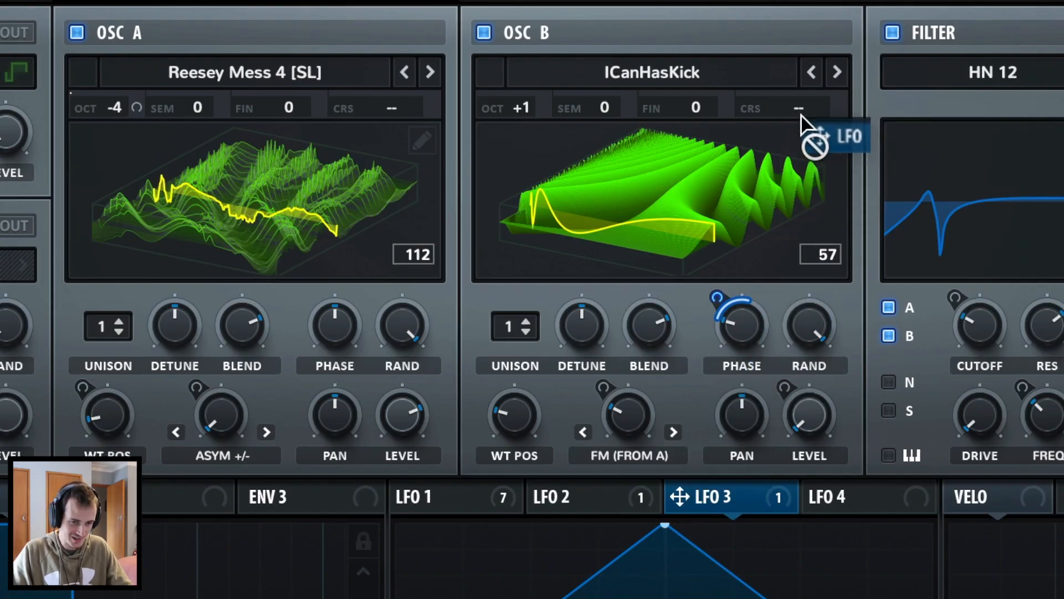
pyautogui.moveTo(799, 106); pyautogui.dragTo(803, 110)
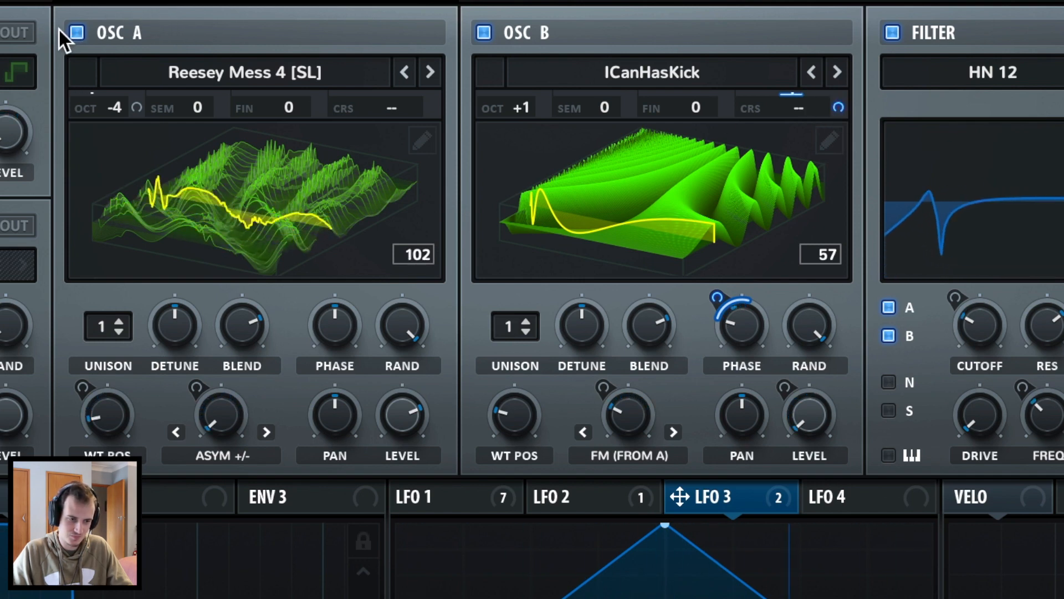
# Audition oscillator B alone by switching off oscillator A and the sub oscillator, and re-enable both.
pyautogui.click(78, 32)
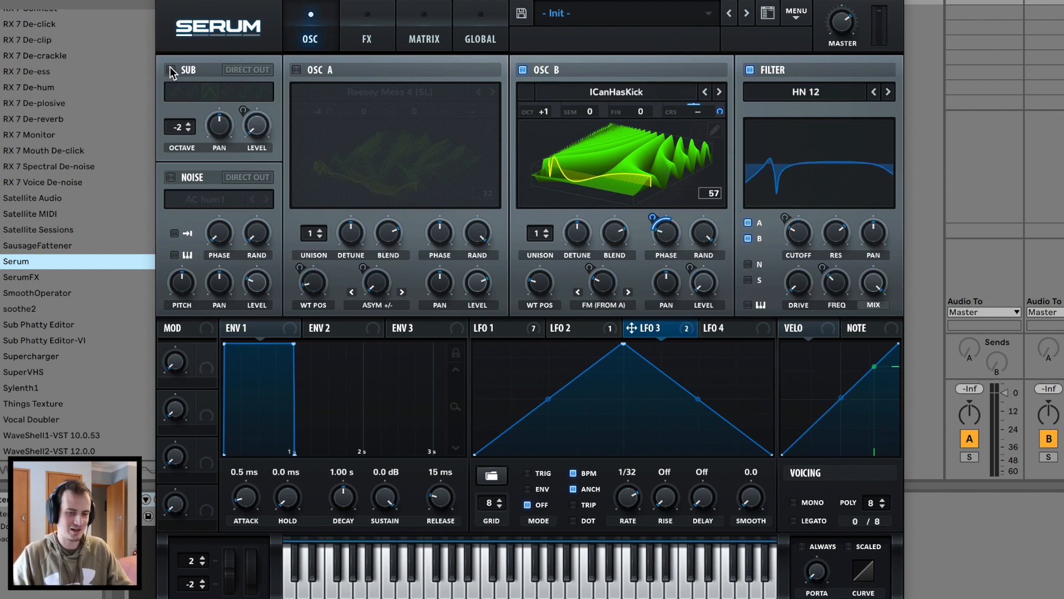
pyautogui.click(171, 70)
pyautogui.click(304, 69)
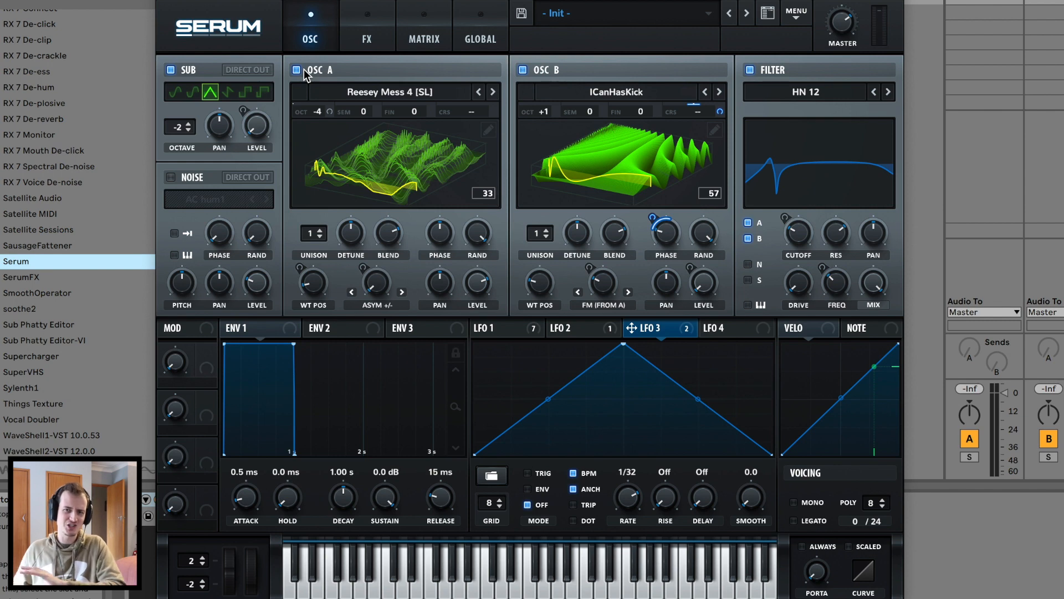
# Enable the Hyper/Dimension effect, lower the Hyper mix and the Dimension size, and raise the Dimension mix slightly.
pyautogui.click(356, 40)
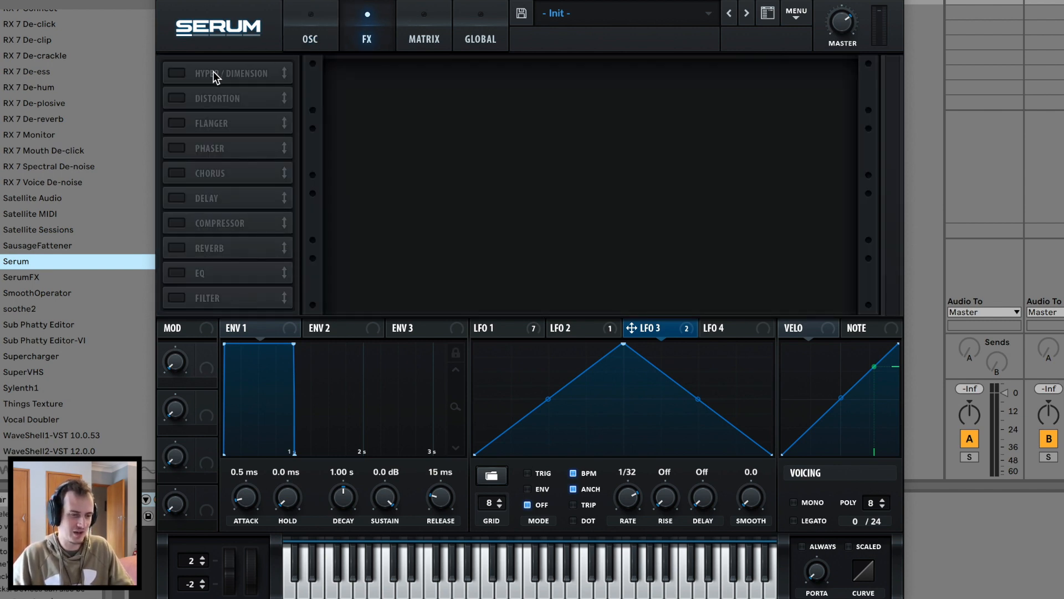
pyautogui.click(178, 73)
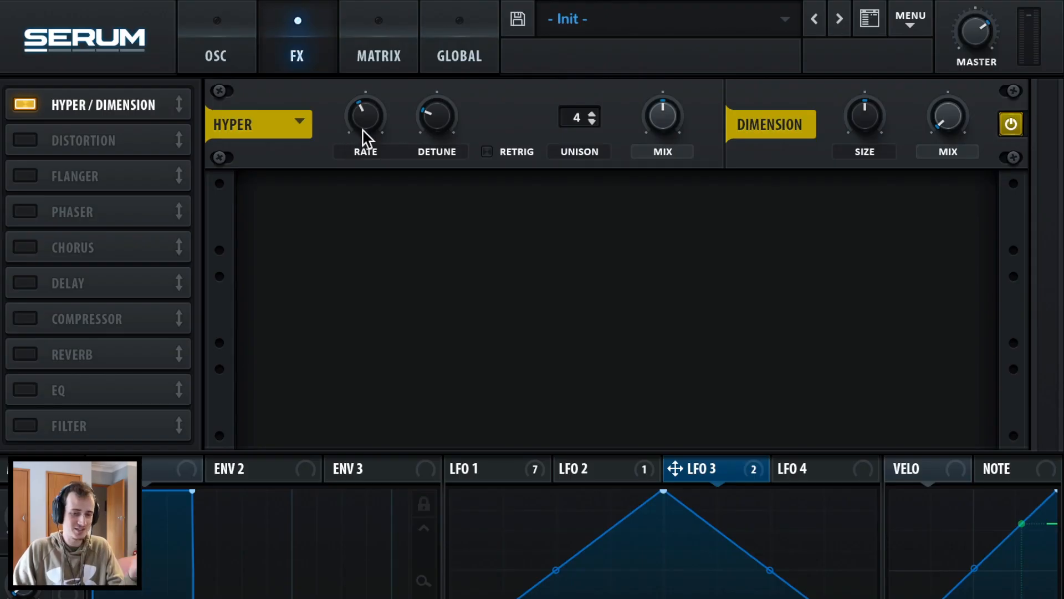
pyautogui.moveTo(683, 104); pyautogui.dragTo(654, 213)
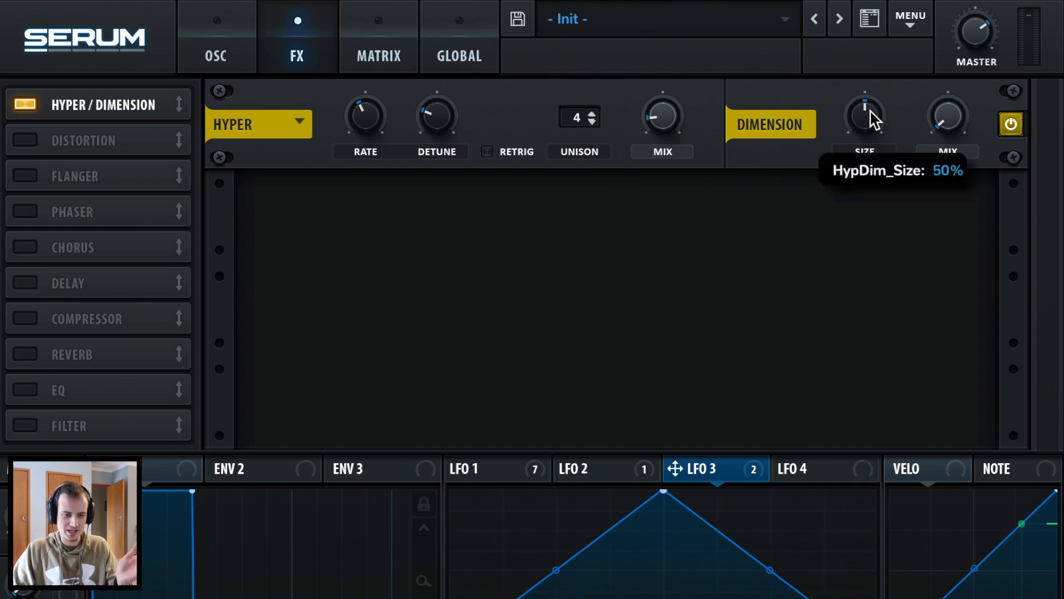
pyautogui.moveTo(867, 118); pyautogui.dragTo(842, 173)
pyautogui.moveTo(956, 120)
pyautogui.mouseDown()
pyautogui.moveTo(957, 69)
pyautogui.moveTo(949, 108)
pyautogui.mouseUp()
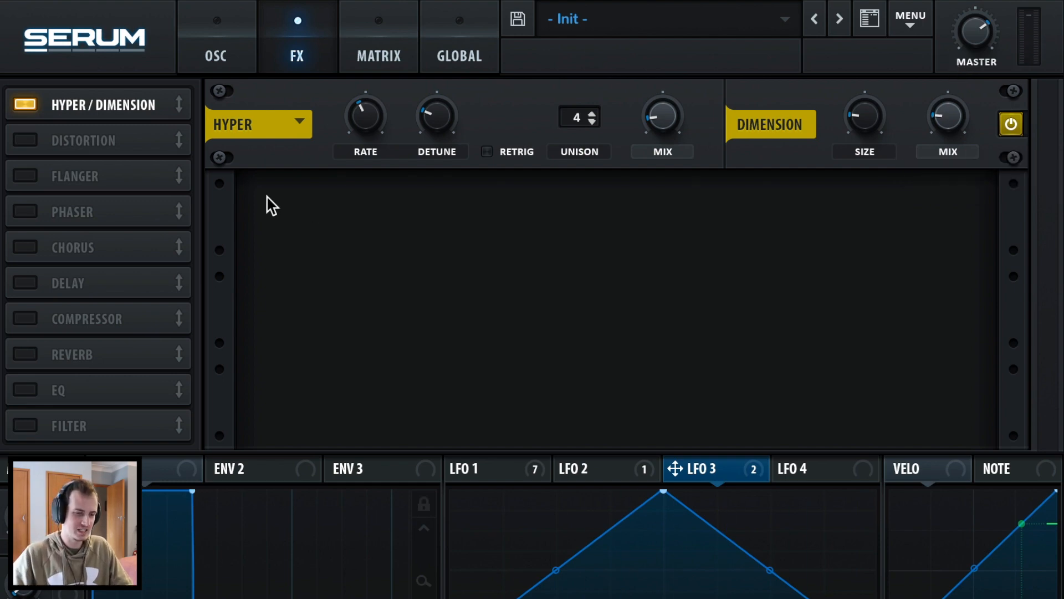
# Enable the Distortion effect in Tube mode and raise its drive to a fairly high level.
pyautogui.click(28, 140)
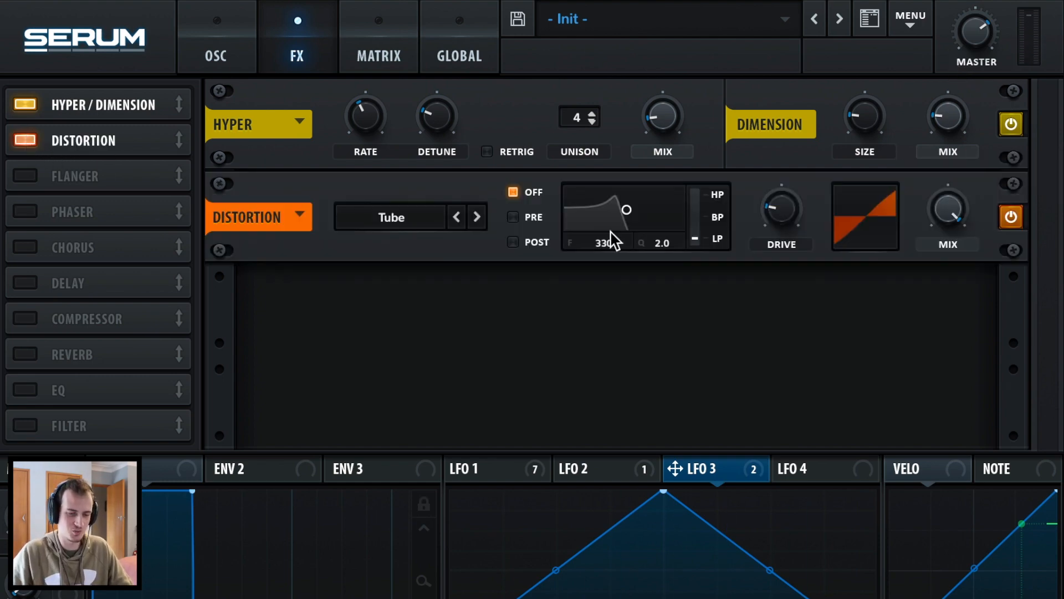
pyautogui.moveTo(783, 192); pyautogui.dragTo(836, 84)
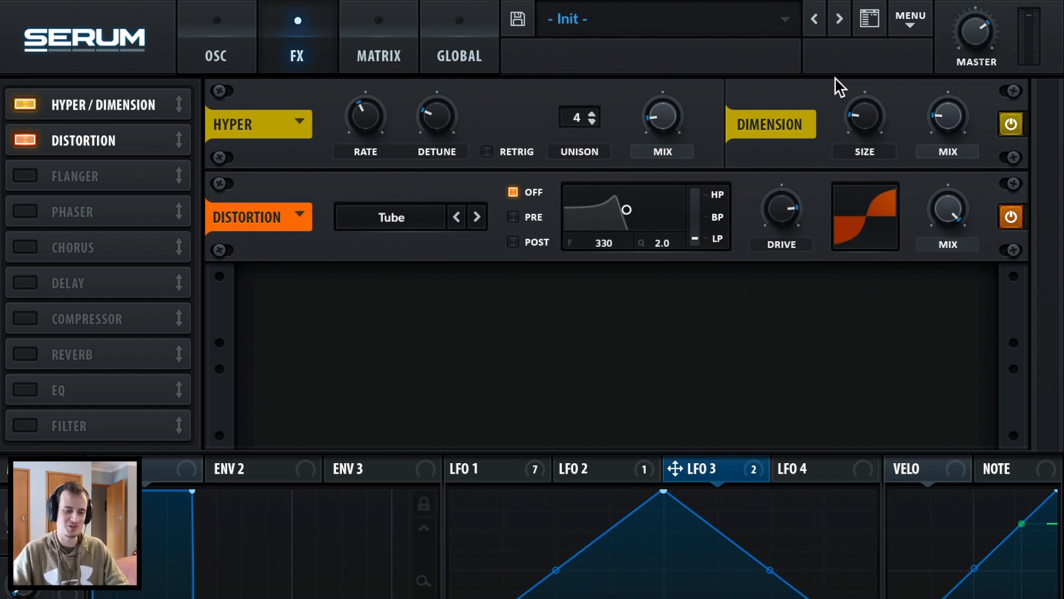
pyautogui.moveTo(790, 206); pyautogui.dragTo(781, 252)
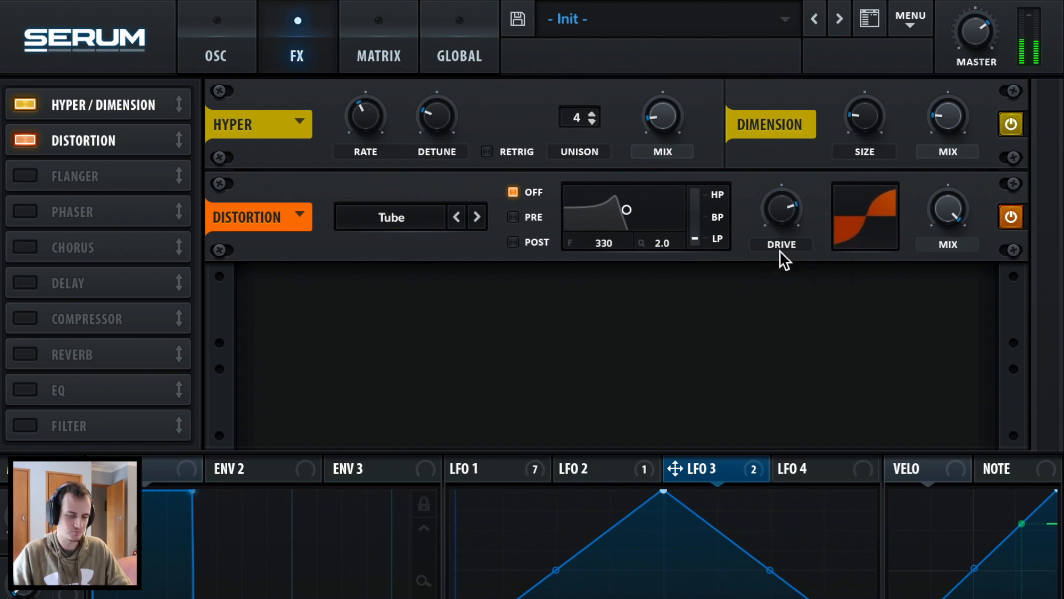
# Enable the Phaser effect, lower its depth and frequency, and set its mix to a low level.
pyautogui.click(24, 211)
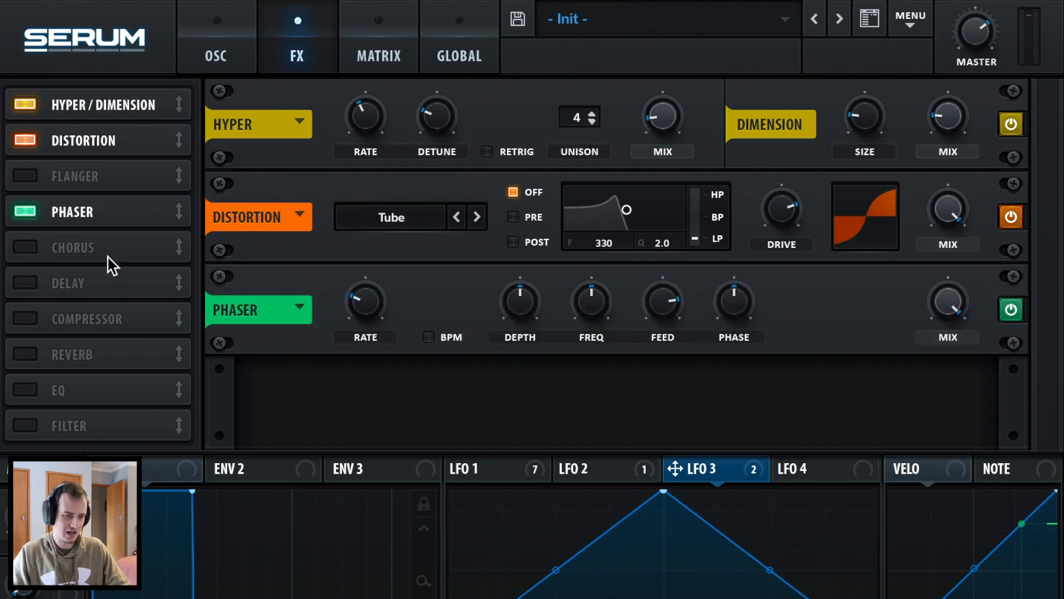
pyautogui.moveTo(521, 303); pyautogui.dragTo(529, 352)
pyautogui.moveTo(591, 311); pyautogui.dragTo(554, 379)
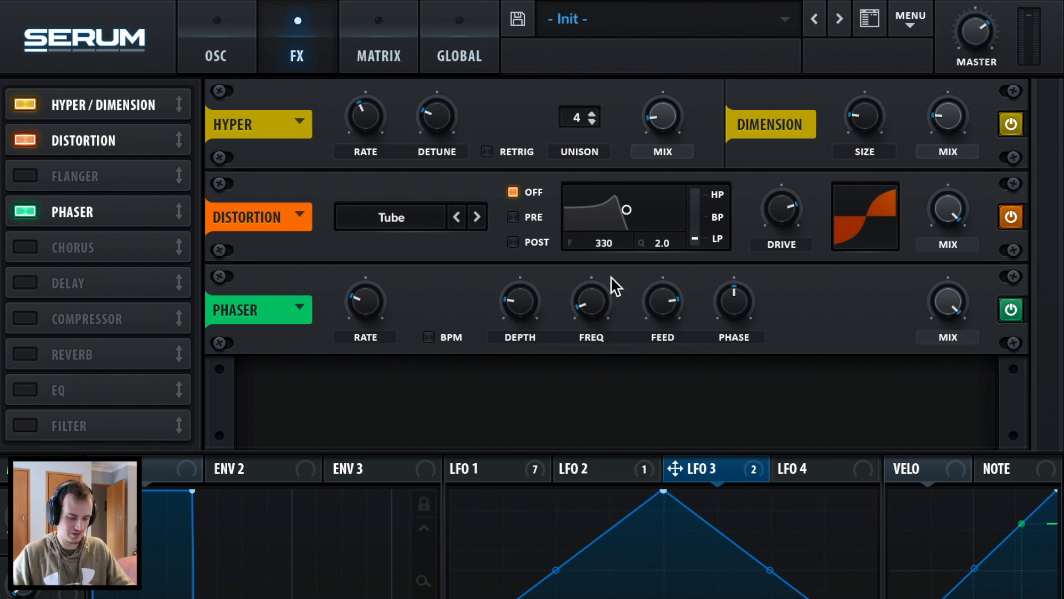
pyautogui.moveTo(601, 305)
pyautogui.mouseDown()
pyautogui.moveTo(609, 270)
pyautogui.moveTo(601, 285)
pyautogui.mouseUp()
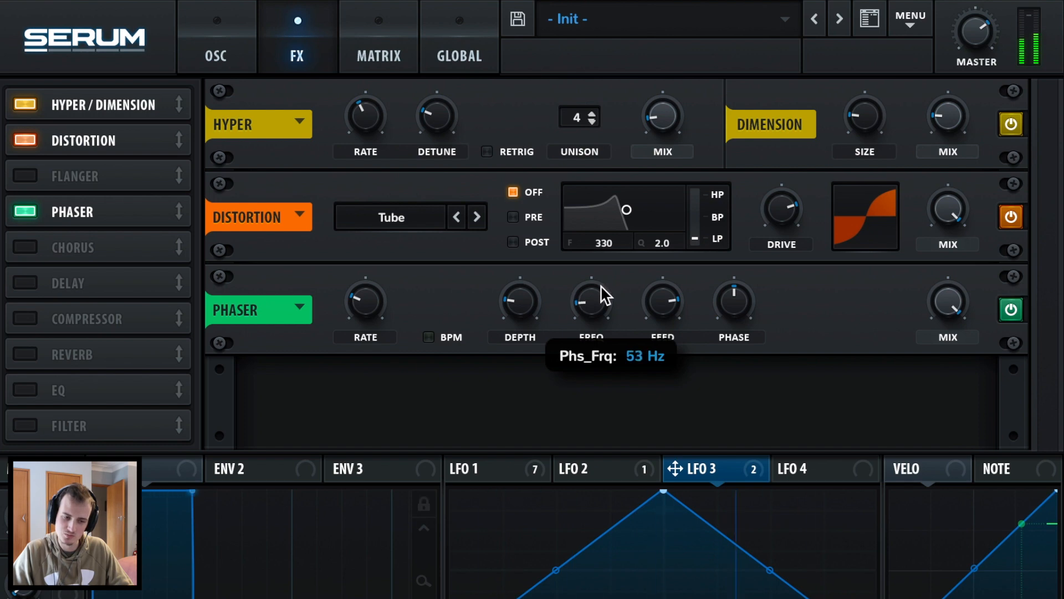
pyautogui.moveTo(533, 309); pyautogui.dragTo(531, 313)
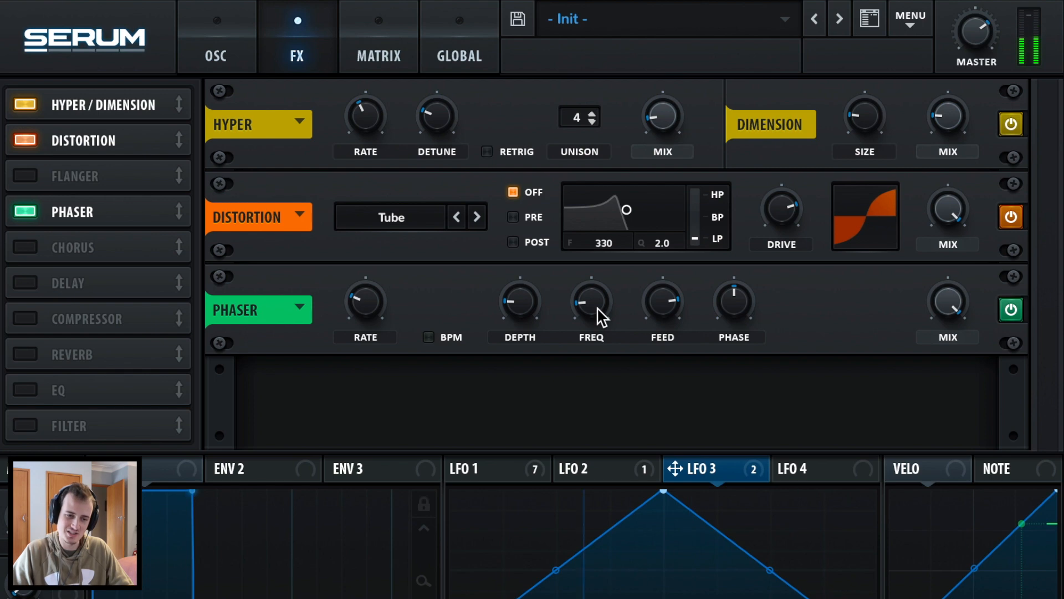
pyautogui.moveTo(597, 319)
pyautogui.mouseDown()
pyautogui.moveTo(600, 304)
pyautogui.moveTo(596, 322)
pyautogui.moveTo(590, 315)
pyautogui.mouseUp()
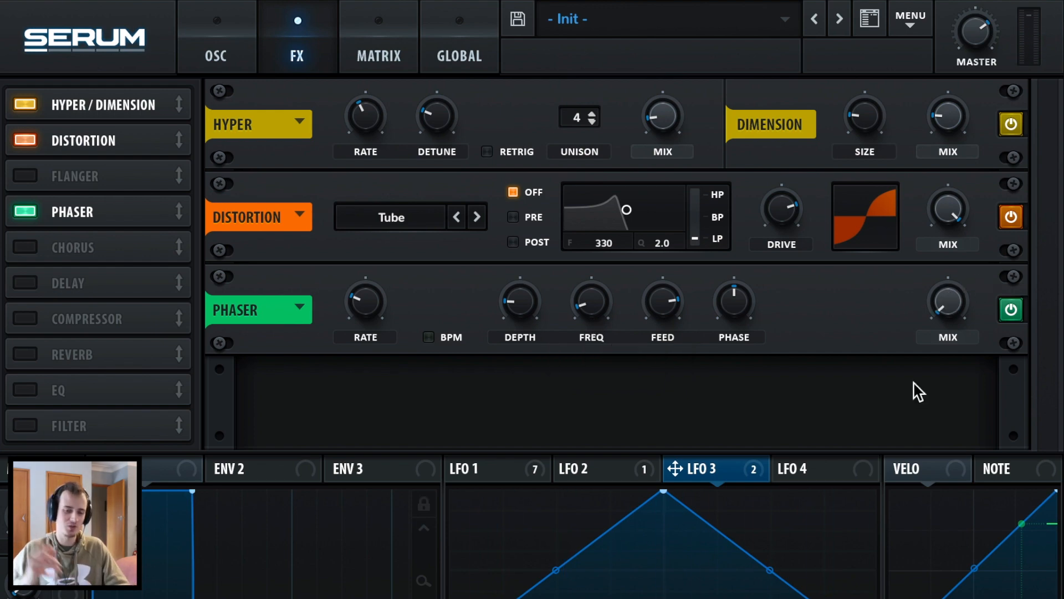
pyautogui.moveTo(950, 344); pyautogui.dragTo(968, 240)
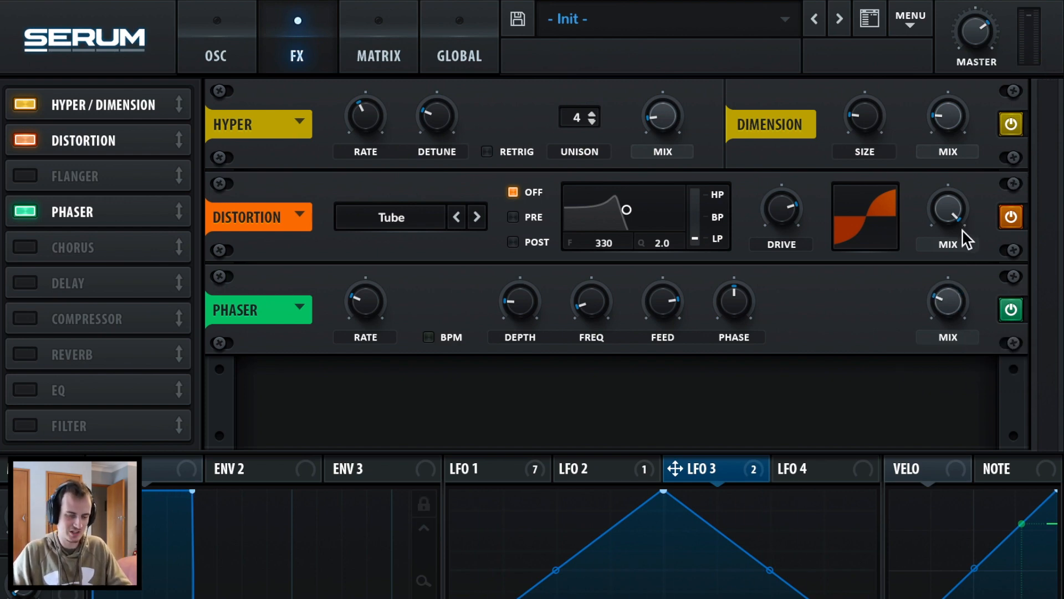
# Enable the EQ effect with both bands set to the peak shape, and bring up LFO 1.
pyautogui.click(28, 389)
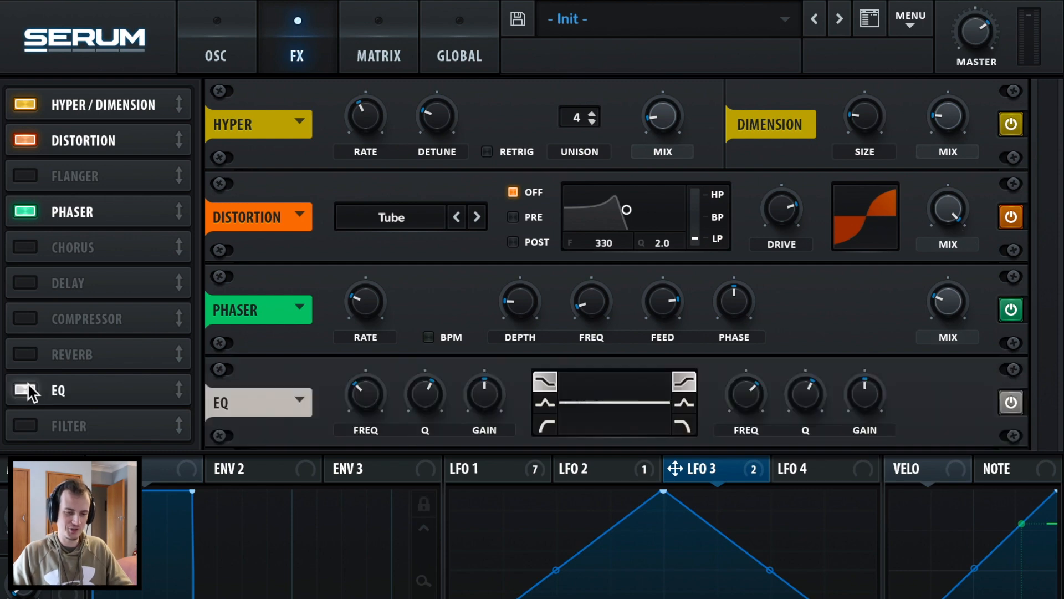
pyautogui.click(545, 403)
pyautogui.click(684, 403)
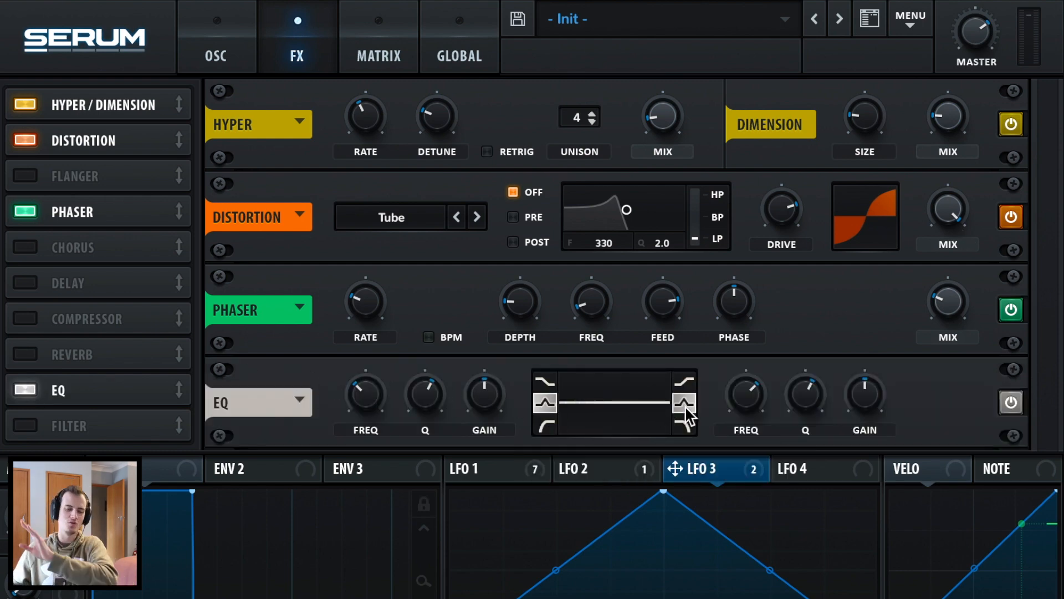
pyautogui.click(487, 469)
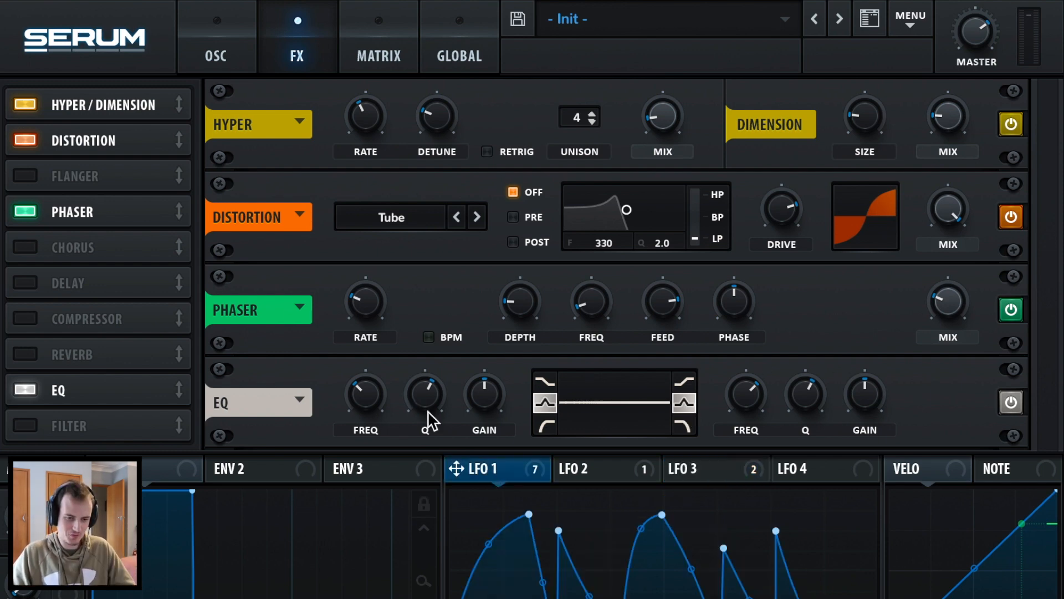
# Raise both EQ band gains, with the high band at 10 dB, and assign LFO 1 to both band frequencies.
pyautogui.moveTo(480, 411); pyautogui.dragTo(732, 375)
pyautogui.moveTo(858, 398); pyautogui.dragTo(876, 359)
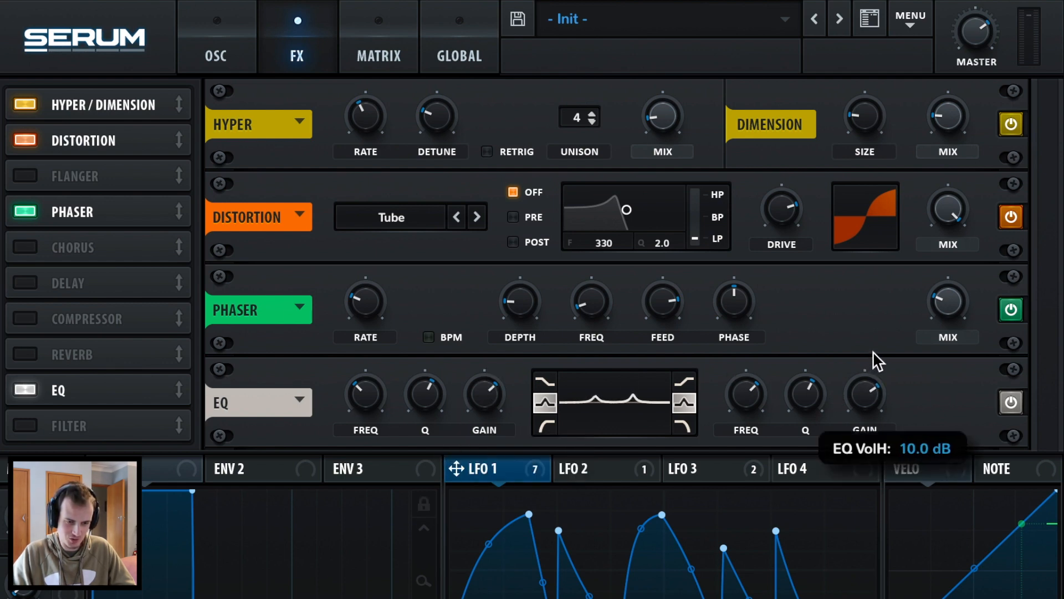
pyautogui.moveTo(470, 474); pyautogui.dragTo(368, 392)
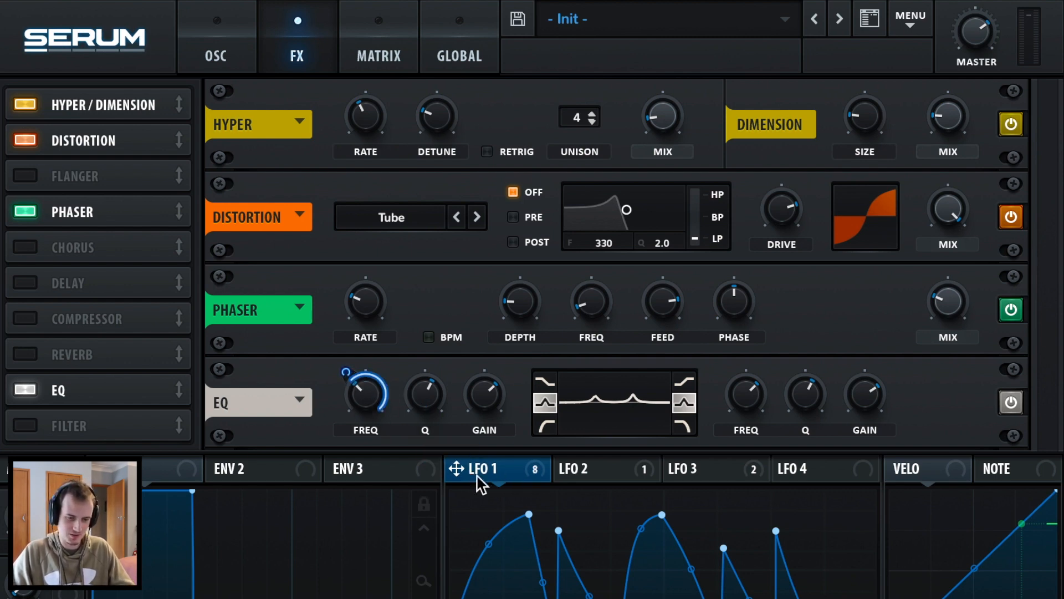
pyautogui.moveTo(477, 476); pyautogui.dragTo(745, 404)
# Lower both EQ band frequencies, the high band to 1467 Hz, and reduce the LFO 1 modulation depth on them.
pyautogui.moveTo(359, 399)
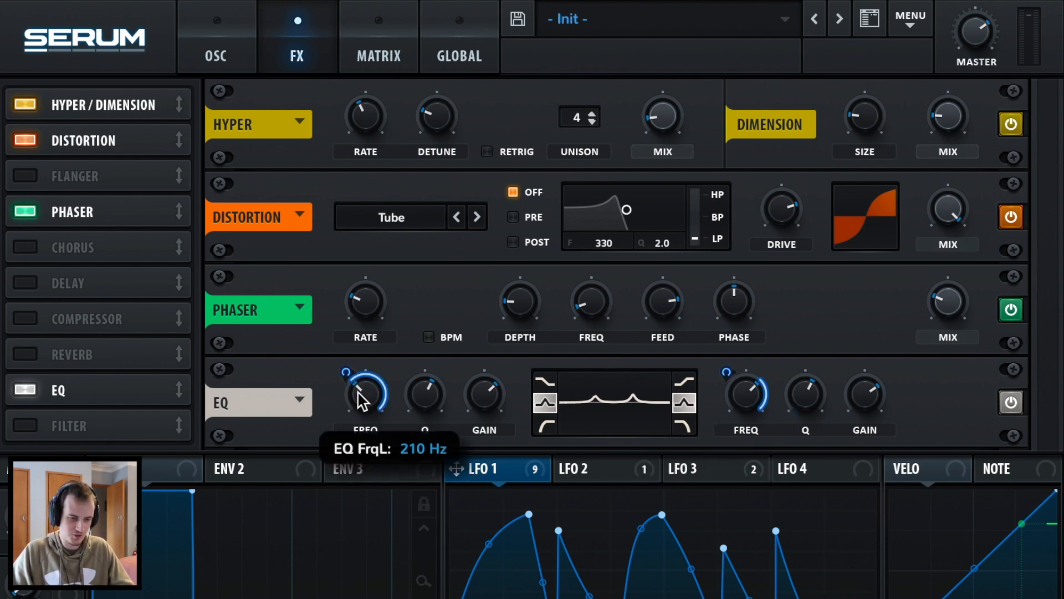
pyautogui.moveTo(341, 380); pyautogui.dragTo(341, 420)
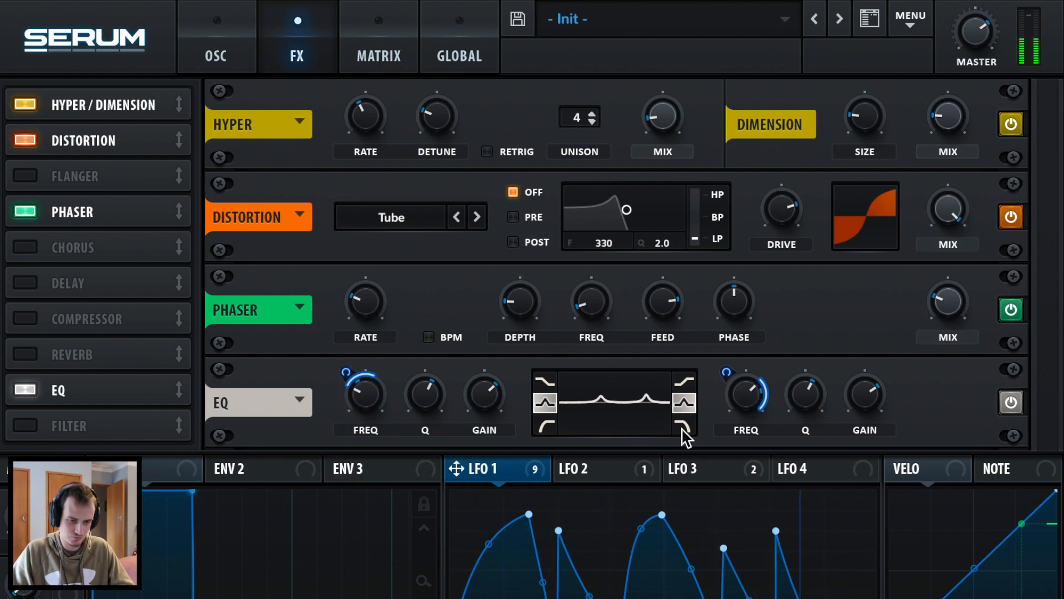
pyautogui.moveTo(741, 400)
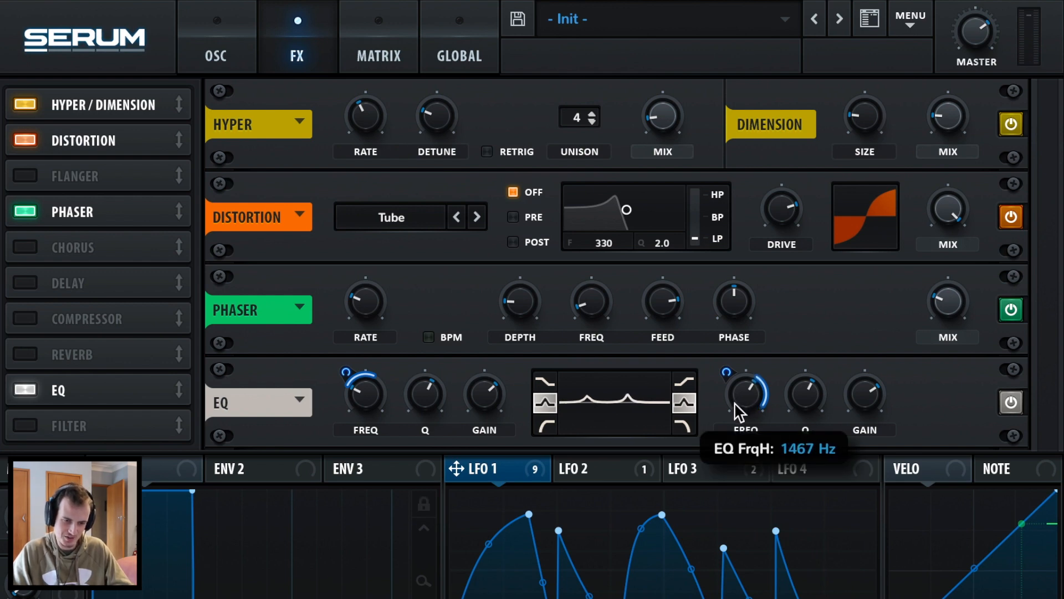
pyautogui.moveTo(726, 372)
pyautogui.mouseDown()
pyautogui.moveTo(730, 405)
pyautogui.moveTo(727, 389)
pyautogui.mouseUp()
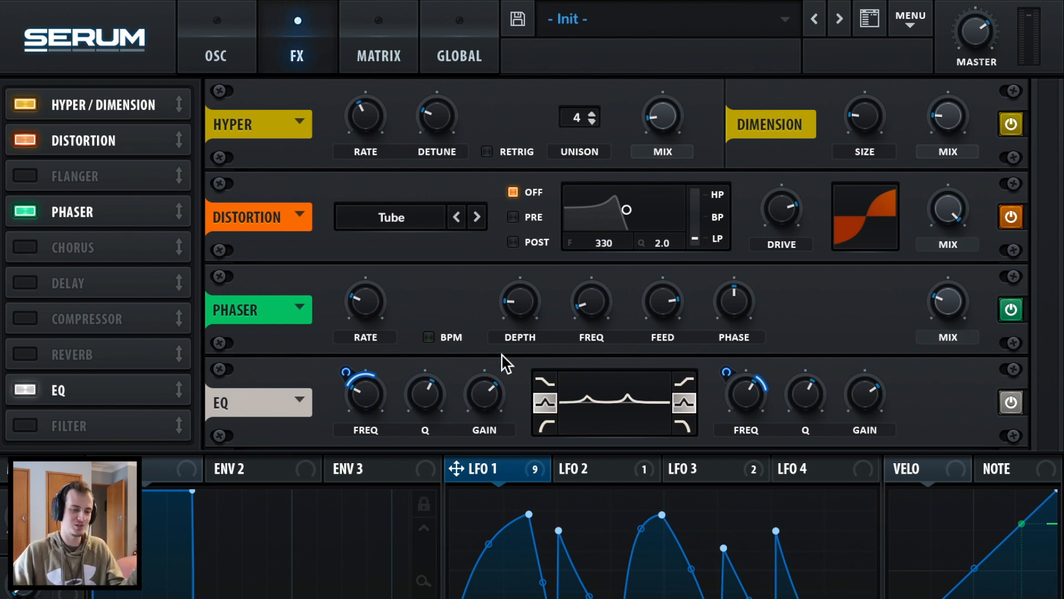
# Enable the Compressor after the EQ in multiband mode with its gain raised slightly, and turn the master volume down a little.
pyautogui.click(25, 319)
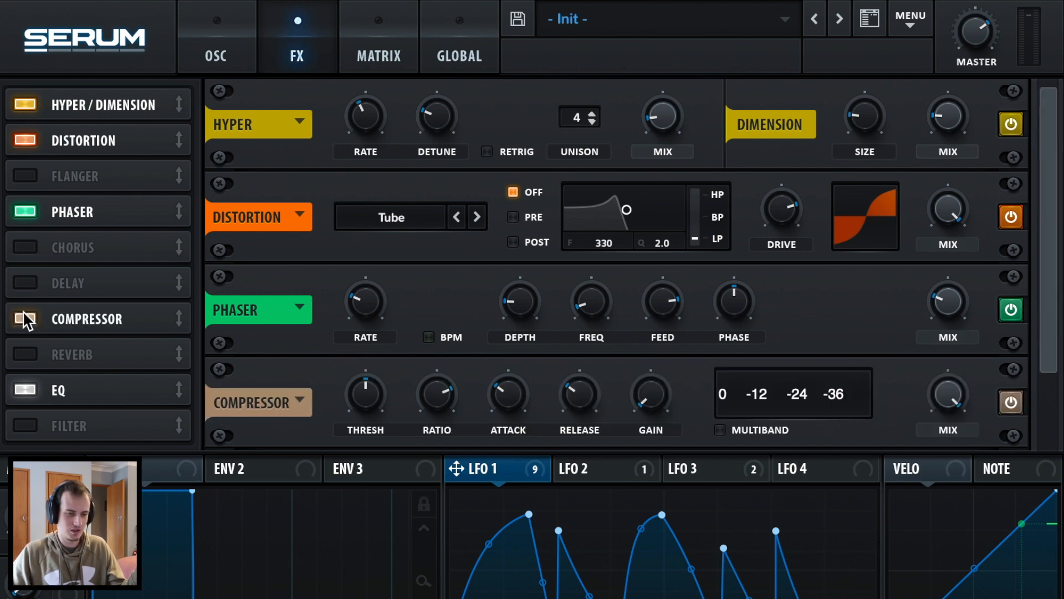
pyautogui.moveTo(92, 318); pyautogui.dragTo(86, 407)
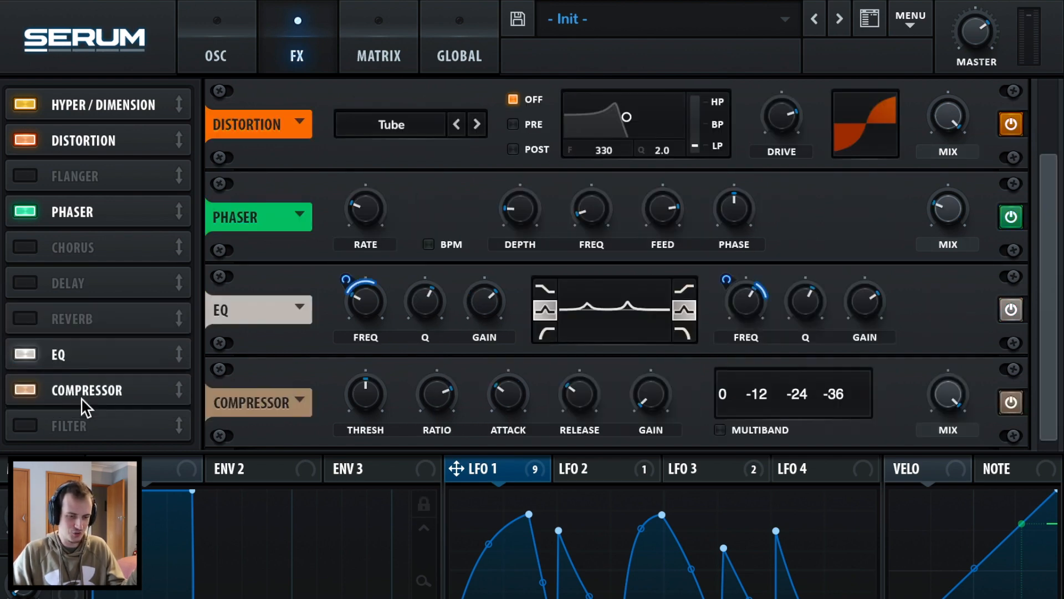
pyautogui.click(720, 431)
pyautogui.moveTo(647, 405); pyautogui.dragTo(655, 381)
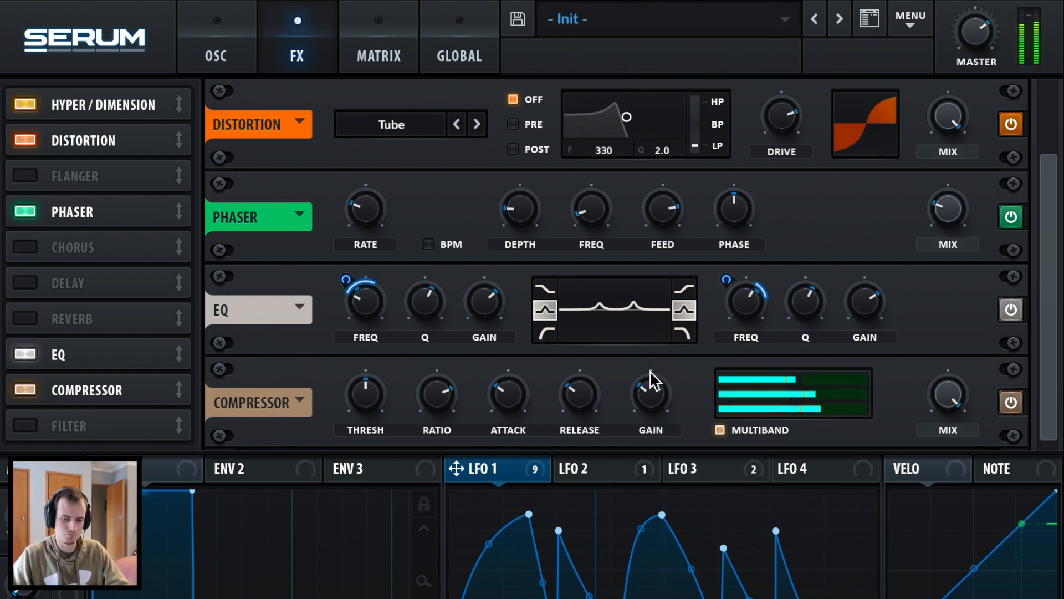
pyautogui.moveTo(975, 31); pyautogui.dragTo(977, 54)
# Compare the sound with the EQ effect bypassed and enabled.
pyautogui.click(26, 354)
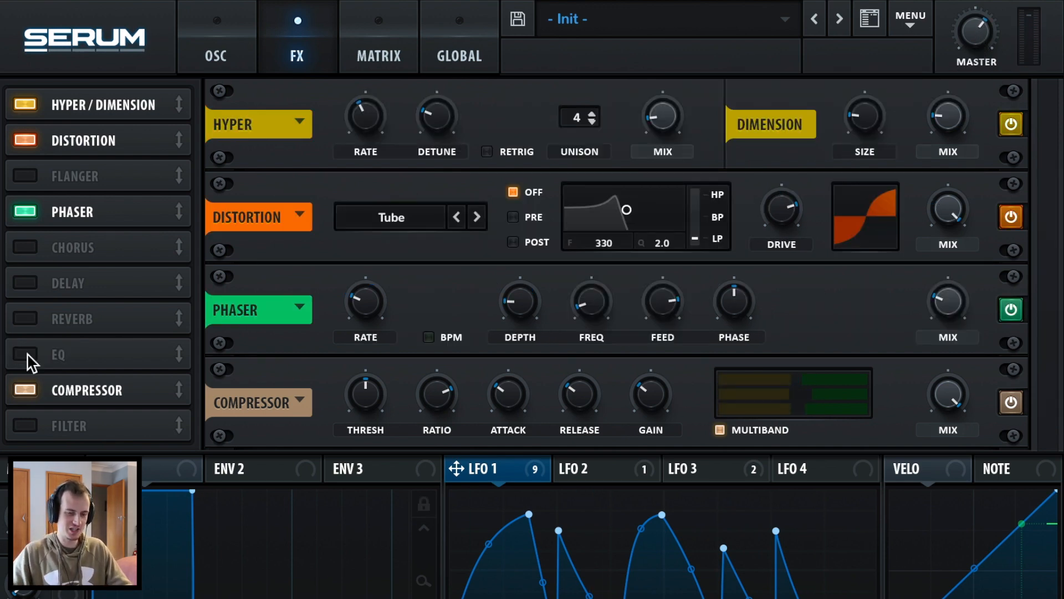
pyautogui.click(25, 354)
pyautogui.click(25, 355)
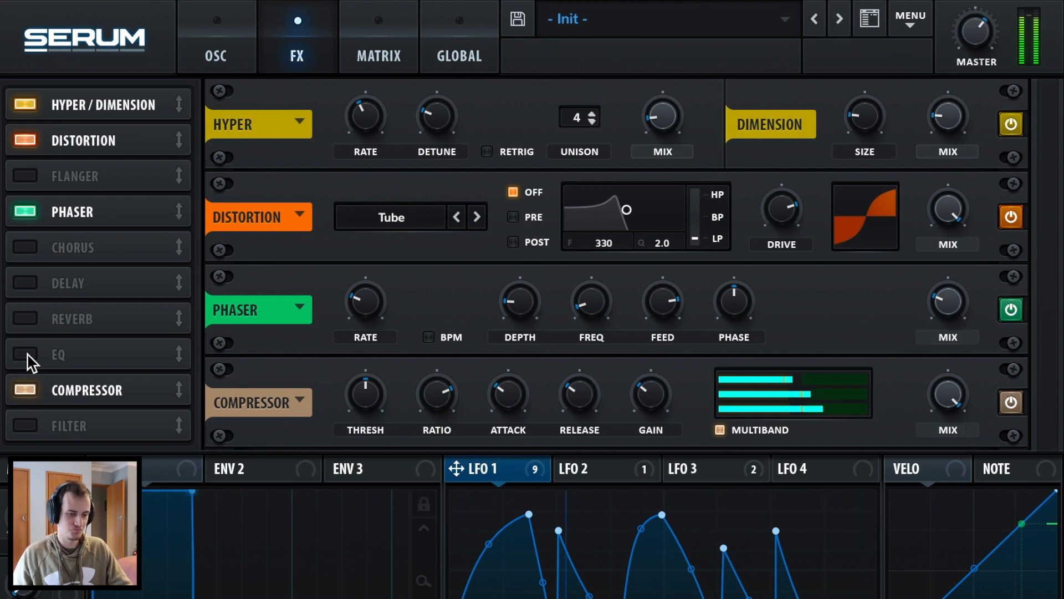
pyautogui.click(27, 355)
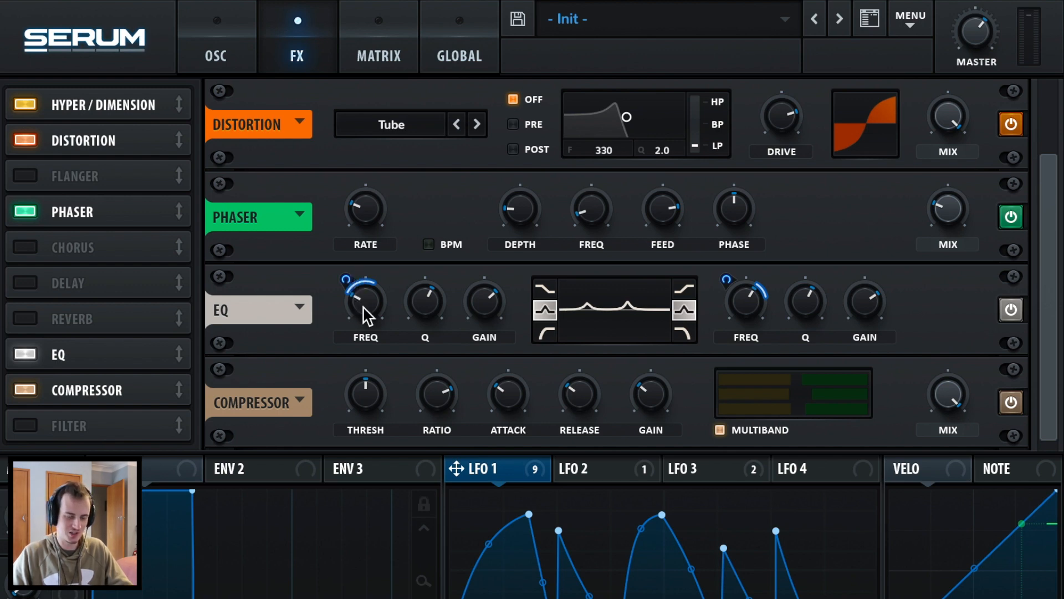
# Lower the EQ low band frequency to about 91 Hz, turn the high band into a deep cut, and lower its frequency.
pyautogui.moveTo(366, 316); pyautogui.dragTo(360, 324)
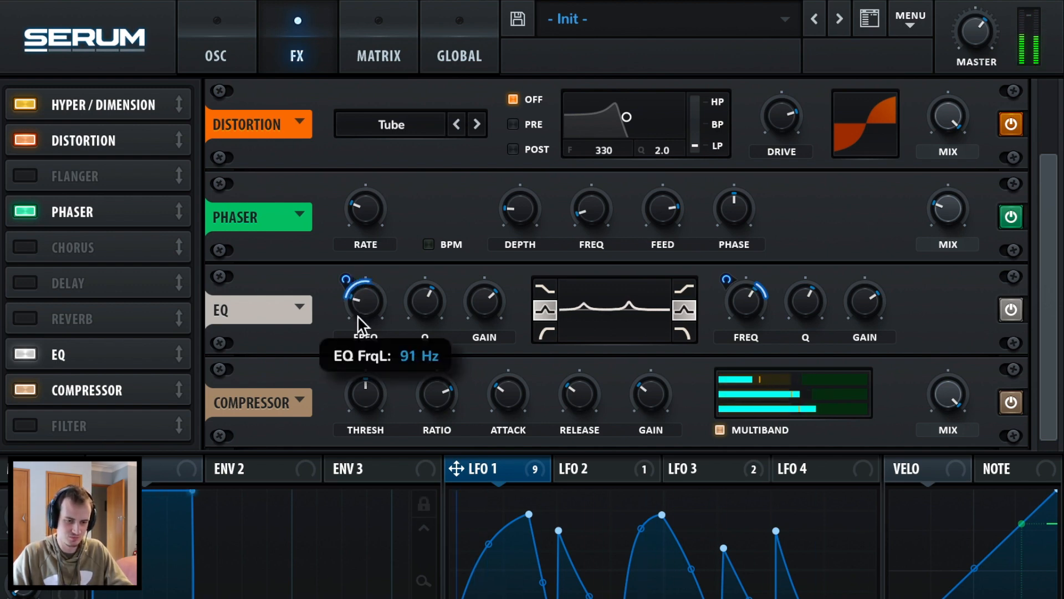
pyautogui.moveTo(727, 315); pyautogui.dragTo(757, 255)
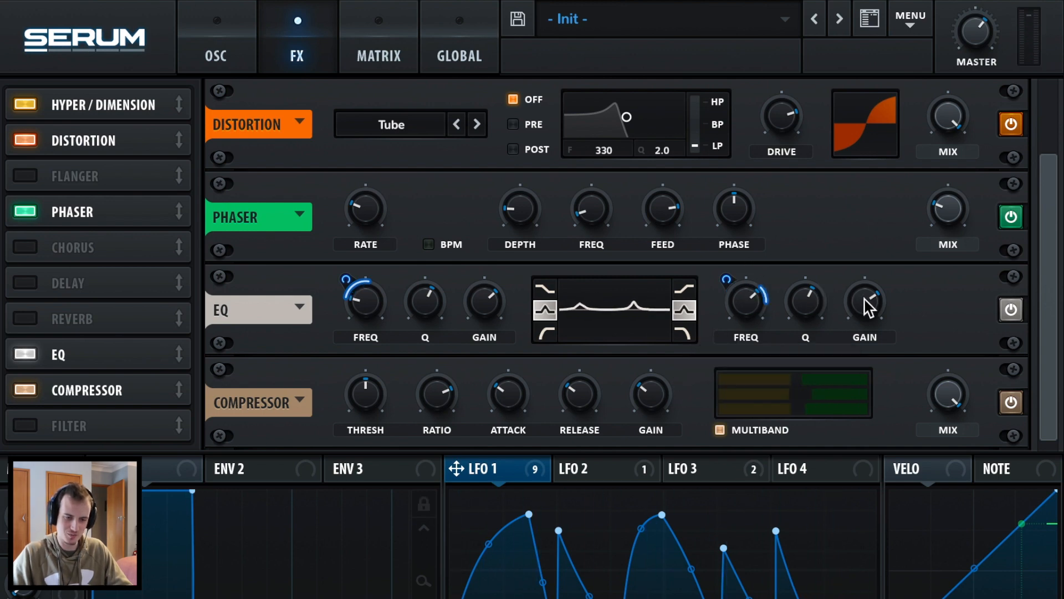
pyautogui.moveTo(868, 305); pyautogui.dragTo(807, 460)
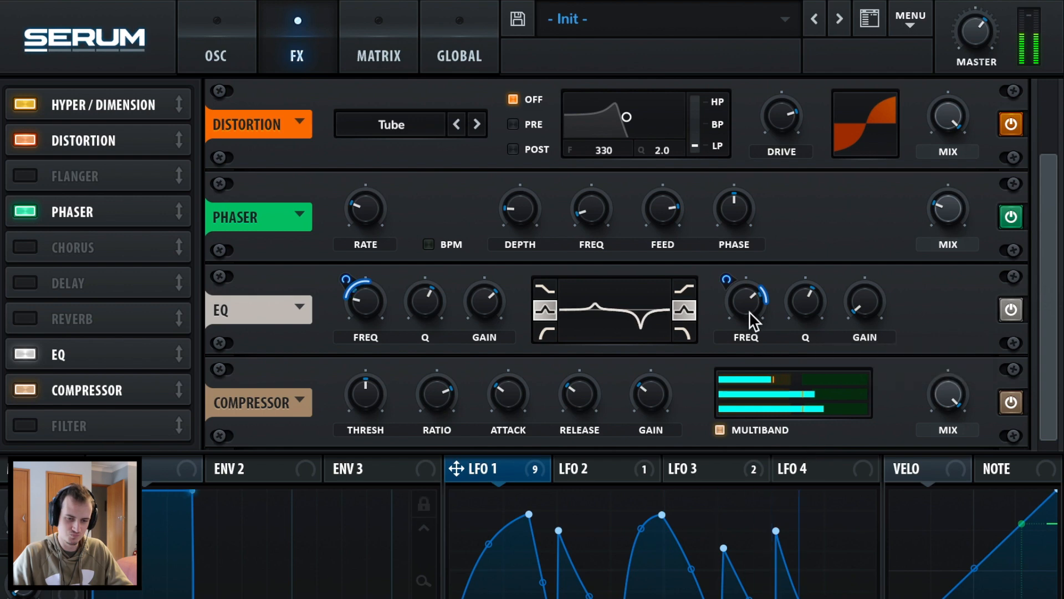
pyautogui.moveTo(752, 321); pyautogui.dragTo(722, 380)
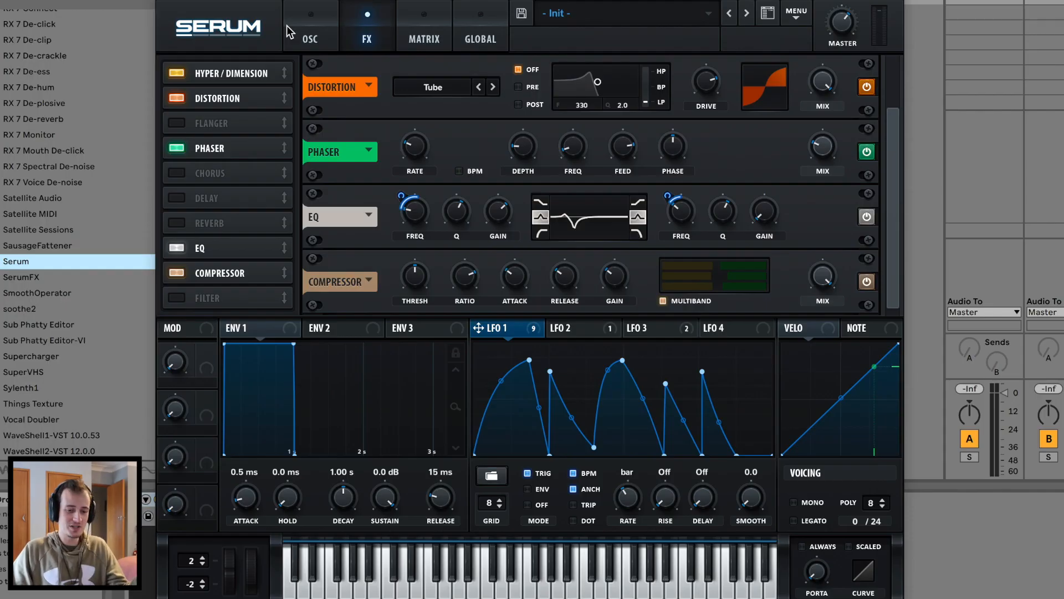
# Adjust the Phaser effect's mix while keeping it low.
pyautogui.click(309, 36)
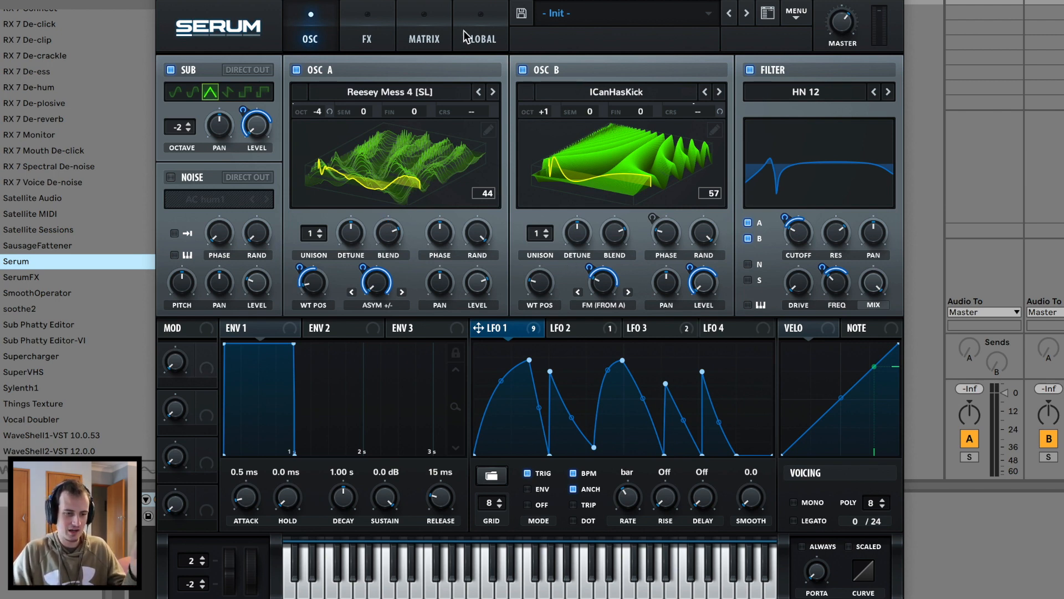
pyautogui.click(368, 34)
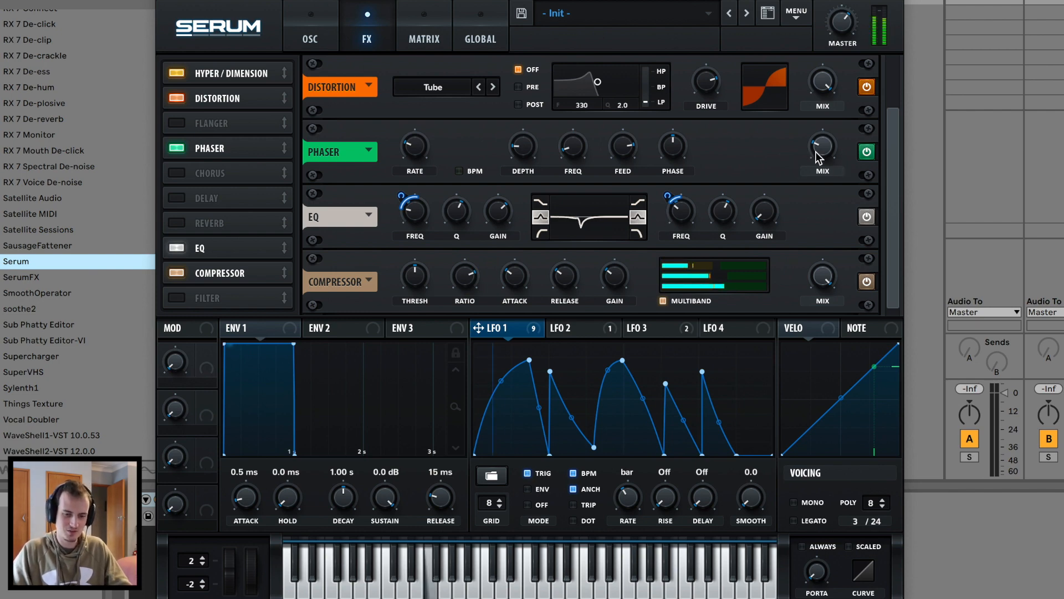
pyautogui.moveTo(820, 148); pyautogui.dragTo(800, 216)
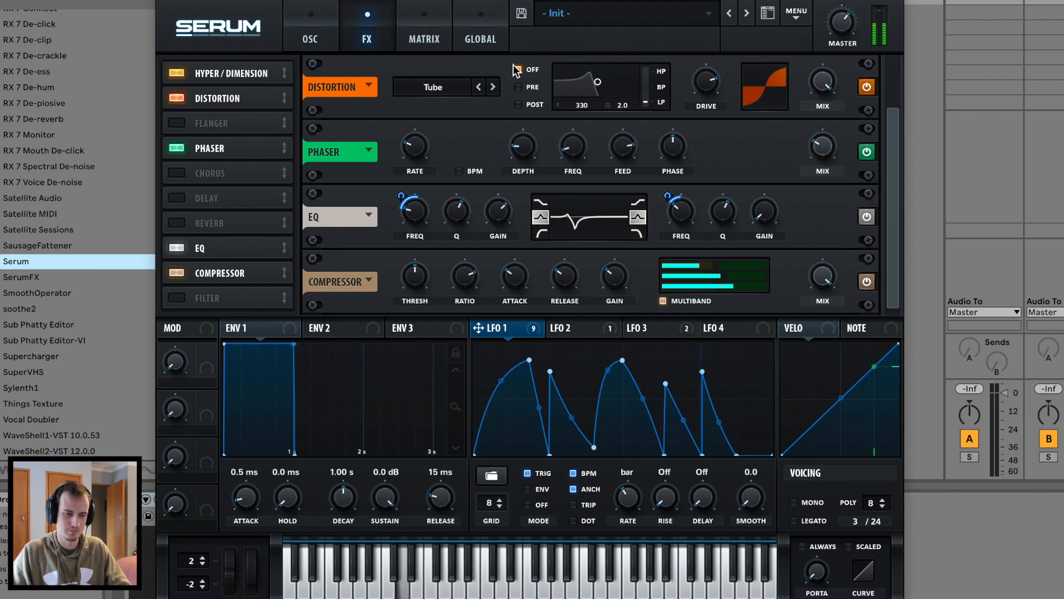
# Adjust oscillator A's wavetable position to a slightly higher setting and set oscillator B's wavetable position to 77.
pyautogui.click(310, 39)
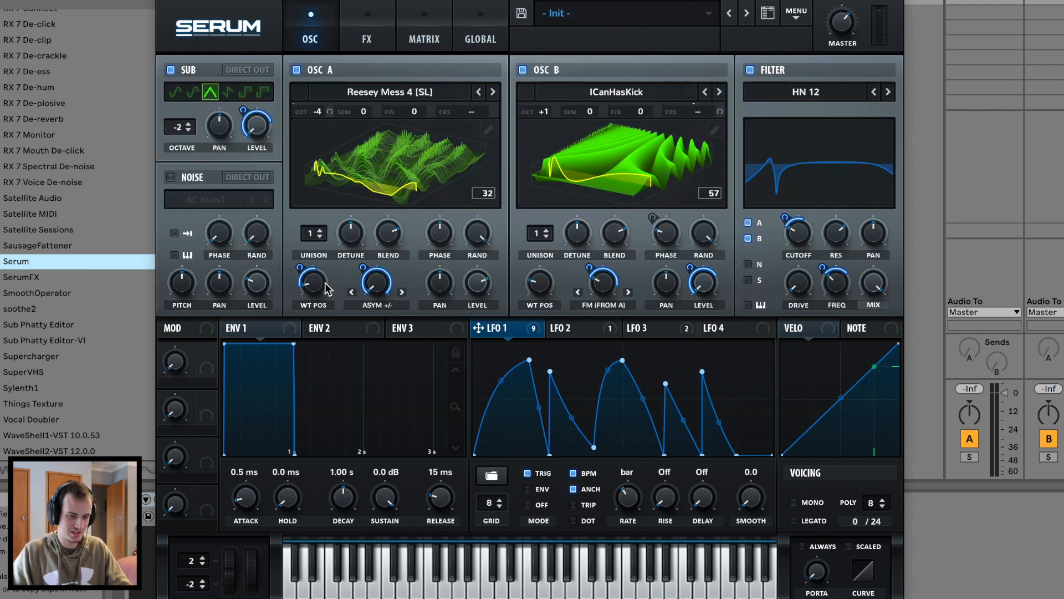
pyautogui.moveTo(314, 288); pyautogui.dragTo(349, 188)
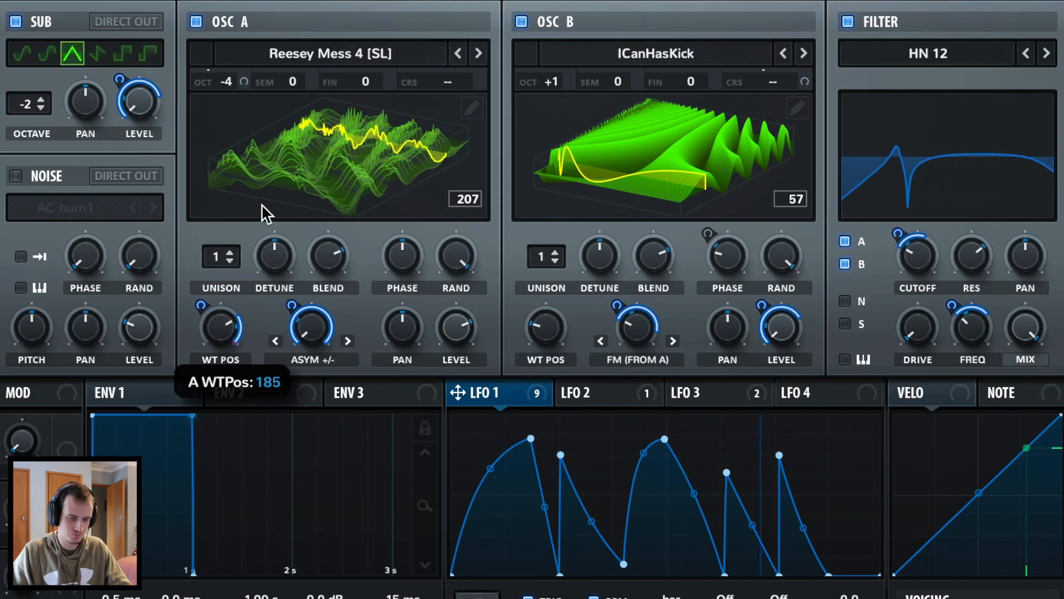
pyautogui.moveTo(271, 191); pyautogui.dragTo(208, 295)
pyautogui.moveTo(291, 298); pyautogui.dragTo(335, 255)
pyautogui.moveTo(545, 327); pyautogui.dragTo(534, 302)
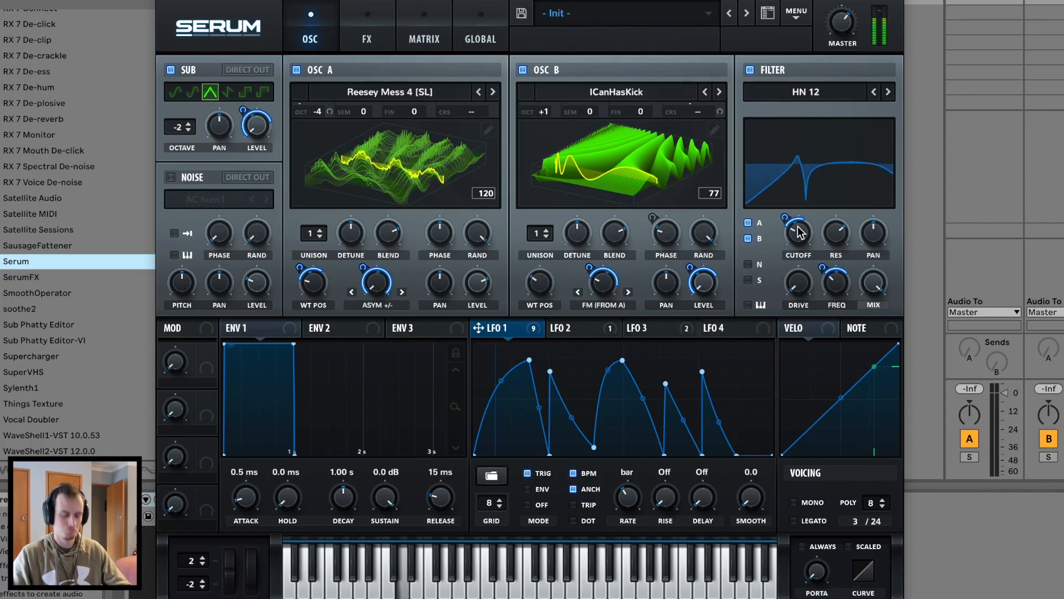